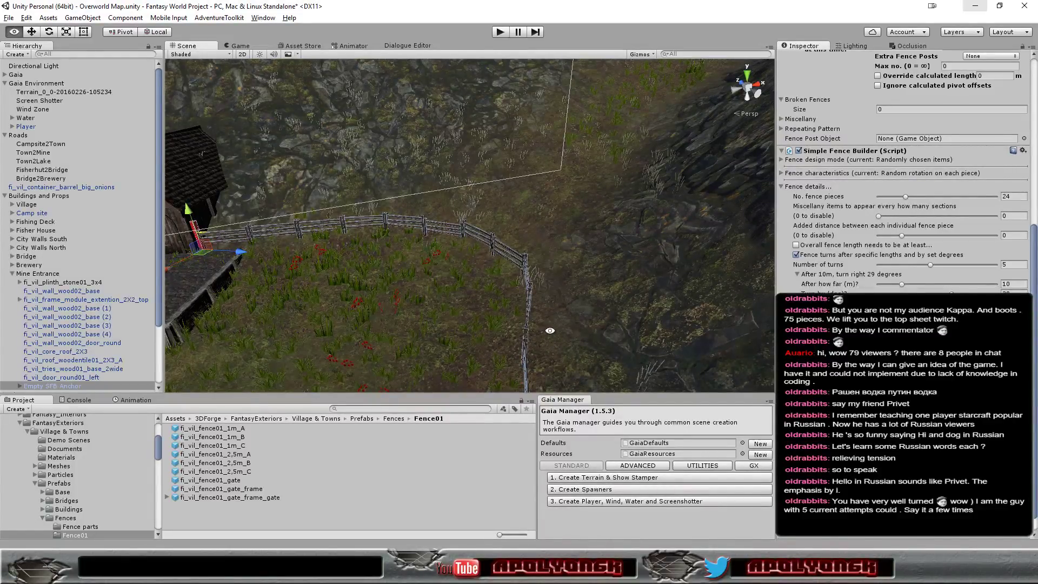
Step: Orbit and tilt the Scene view around the mine hut and the 24-piece fence
left_click_drag(552, 337, 563, 331, "alt")
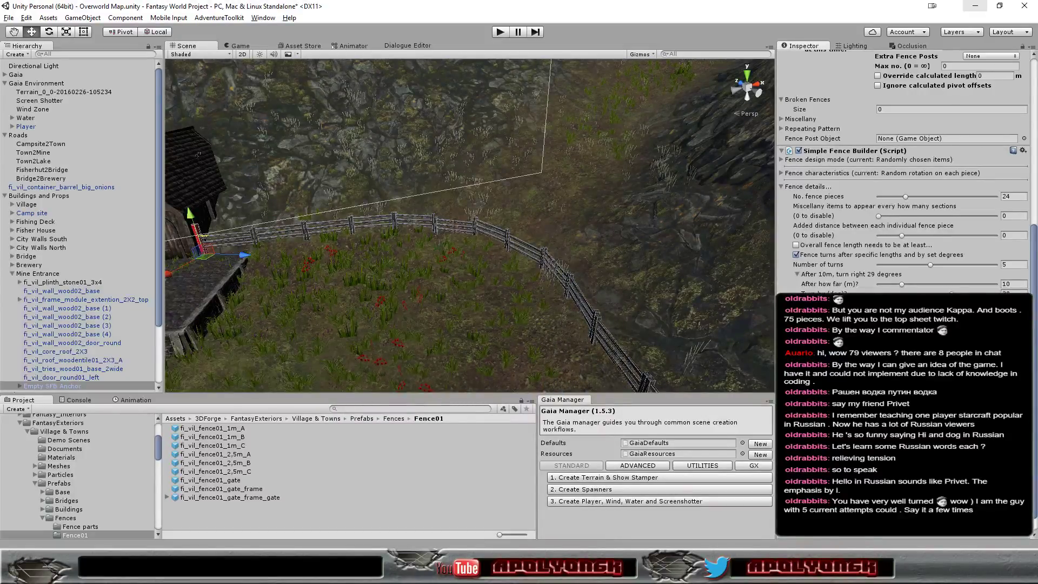
scroll(686, 323, "down", 3)
scroll(658, 329, "down", 2)
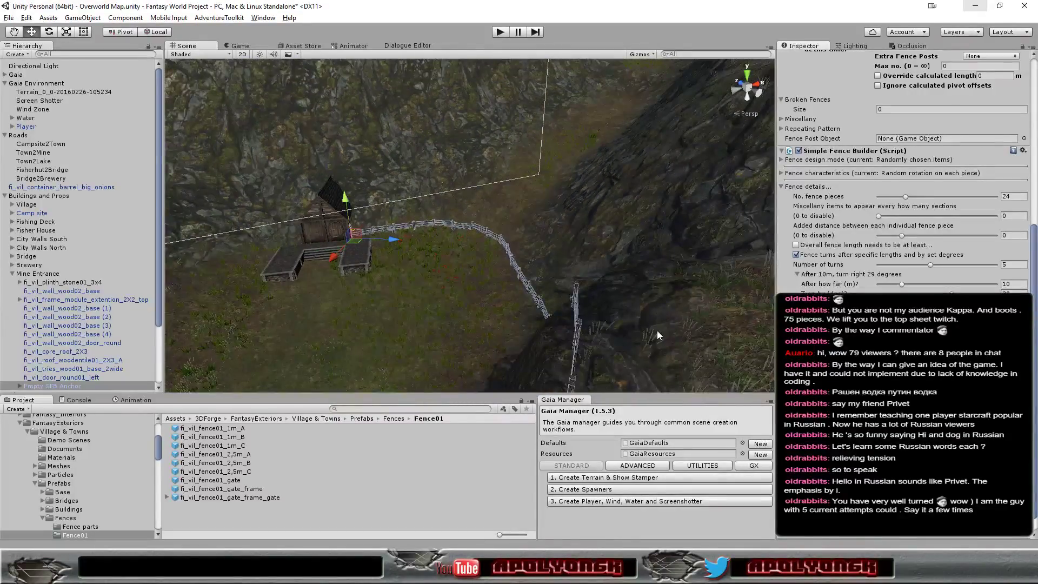
key("alt")
mouse_move(480, 333)
left_mouse_down("alt")
mouse_move(612, 357)
mouse_move(641, 346)
left_mouse_up("alt")
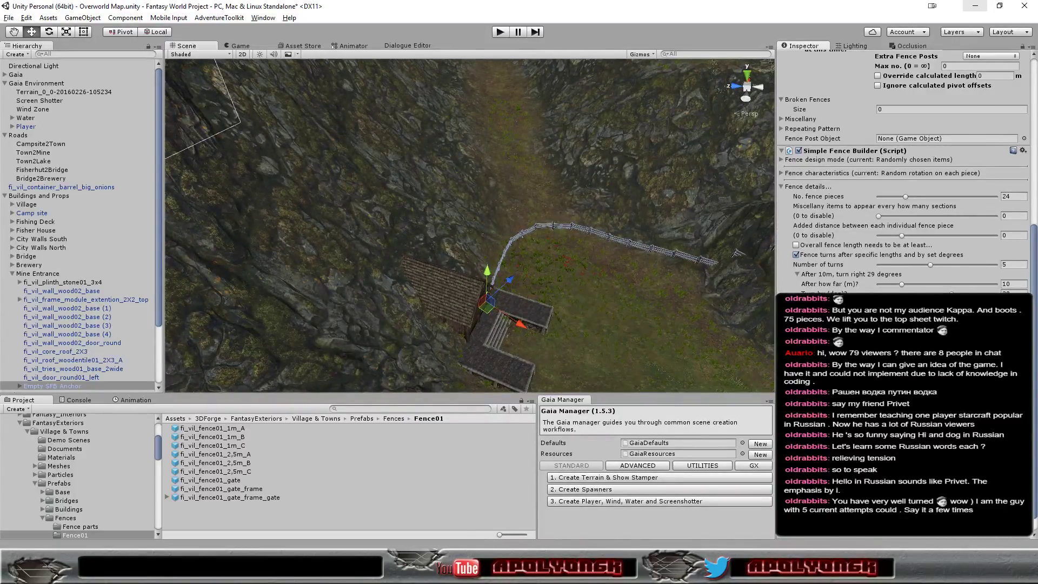
mouse_move(738, 253)
left_mouse_down()
mouse_move(762, 384)
mouse_move(775, 276)
mouse_move(774, 378)
left_mouse_up()
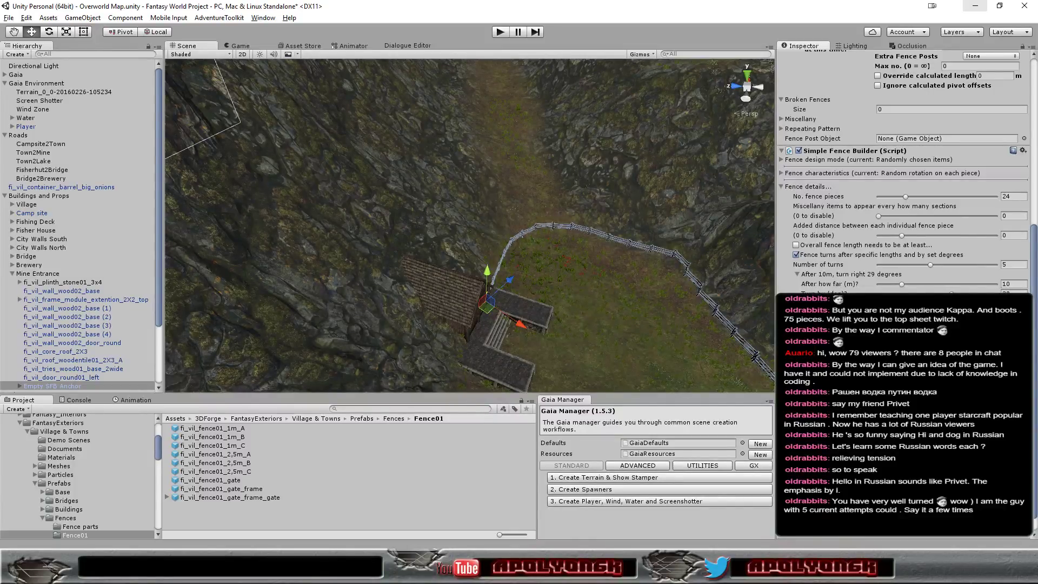
scroll(726, 337, "down", 3)
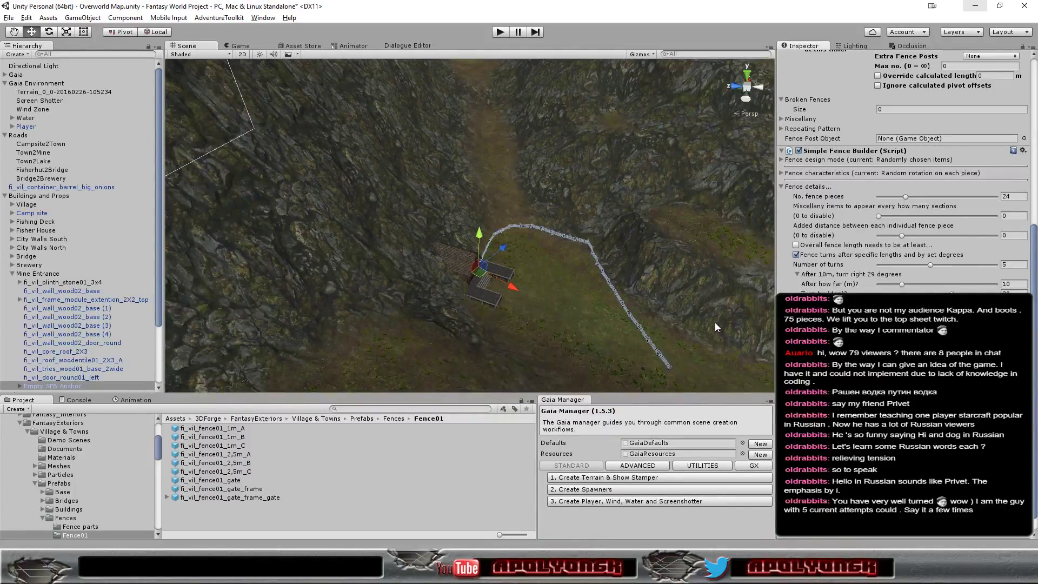
mouse_move(691, 319)
left_mouse_down("alt")
mouse_move(590, 284)
mouse_move(693, 260)
mouse_move(652, 323)
mouse_move(663, 338)
left_mouse_up("alt")
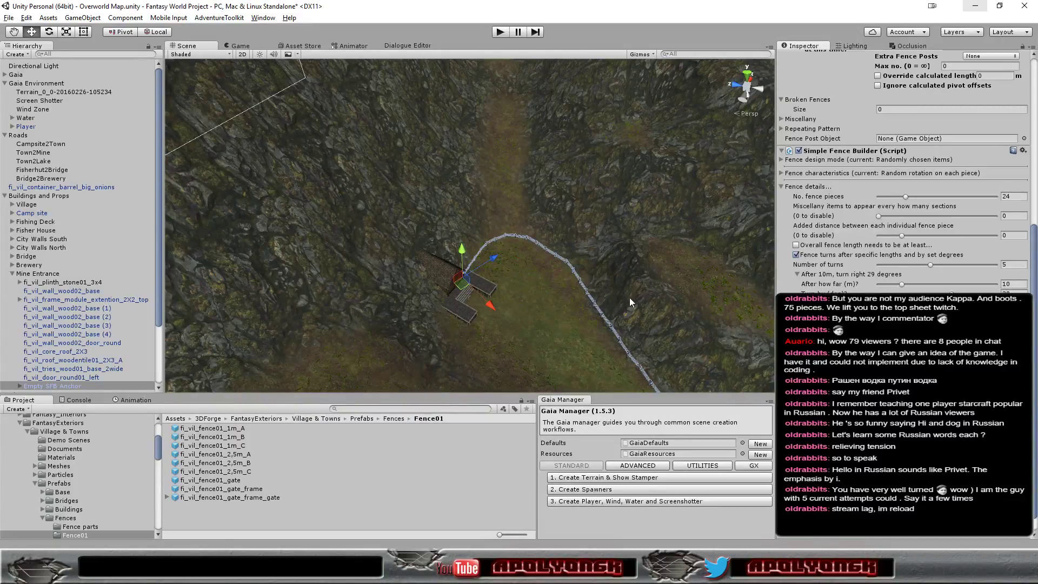
scroll(628, 303, "up", 2)
mouse_move(629, 307)
left_mouse_down("alt")
mouse_move(601, 233)
mouse_move(580, 255)
mouse_move(541, 226)
mouse_move(588, 290)
left_mouse_up("alt")
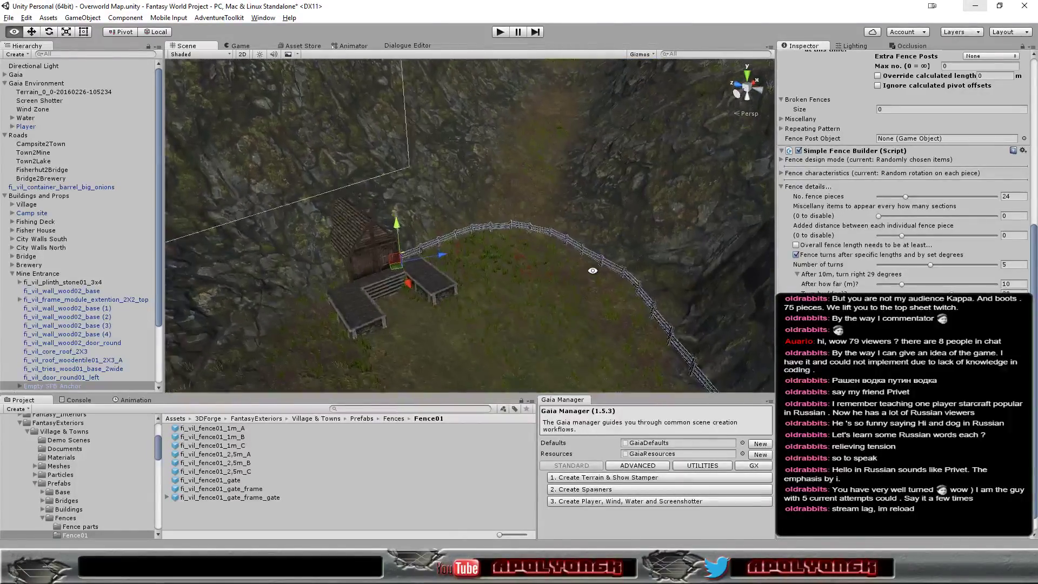
left_click_drag(588, 290, 609, 295, "alt")
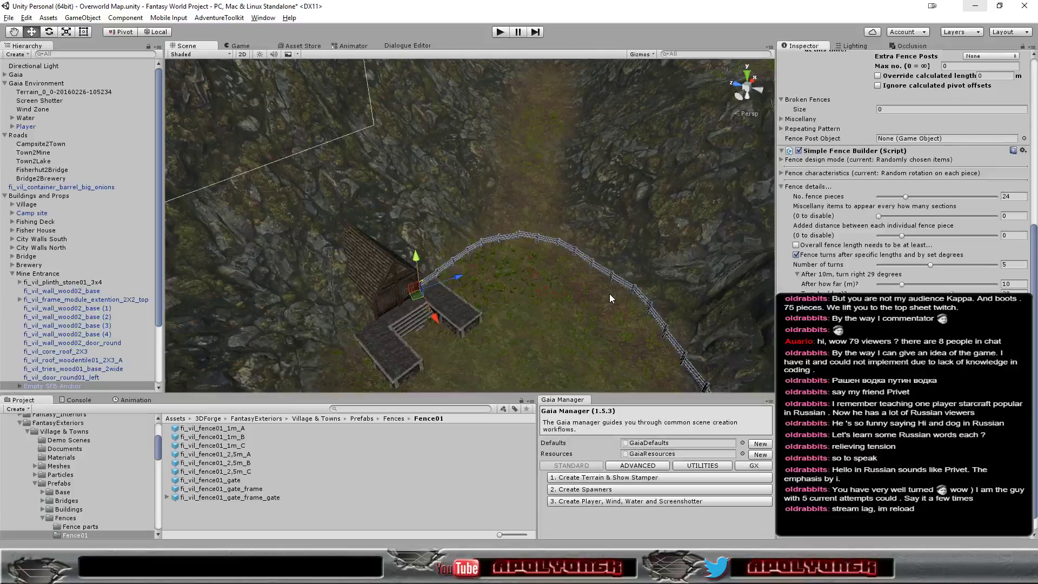
mouse_move(624, 285)
left_mouse_down("alt")
mouse_move(584, 260)
mouse_move(592, 278)
mouse_move(582, 292)
left_mouse_up("alt")
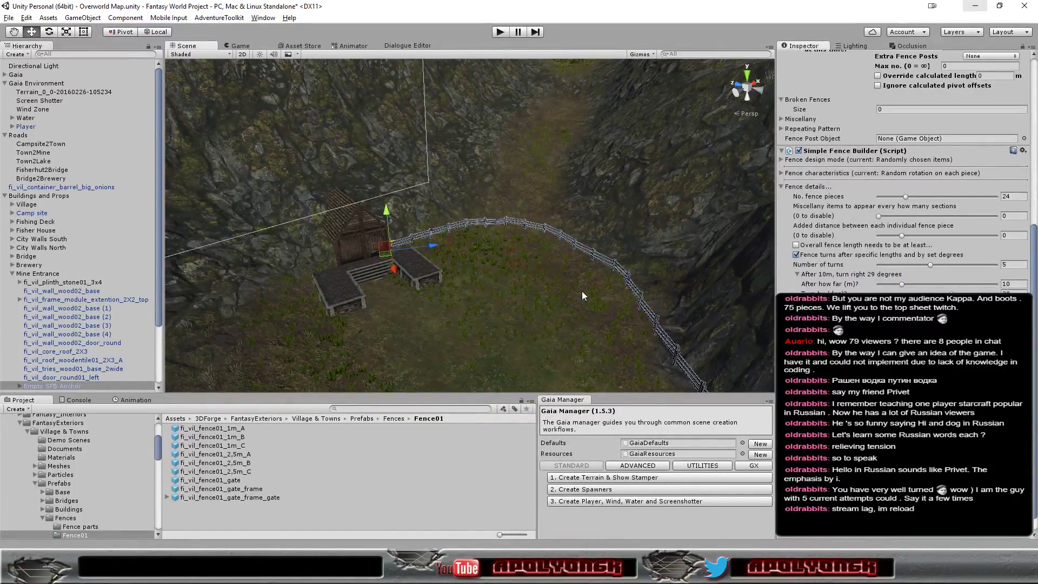
scroll(586, 307, "down", 3)
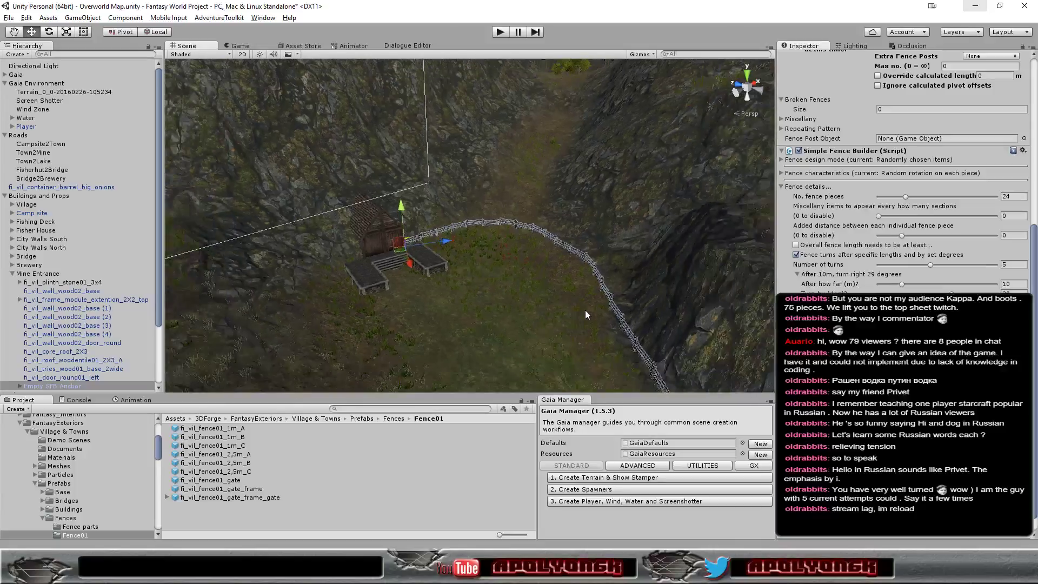
mouse_move(585, 310)
left_mouse_down("alt")
mouse_move(574, 289)
mouse_move(614, 318)
mouse_move(554, 289)
left_mouse_up("alt")
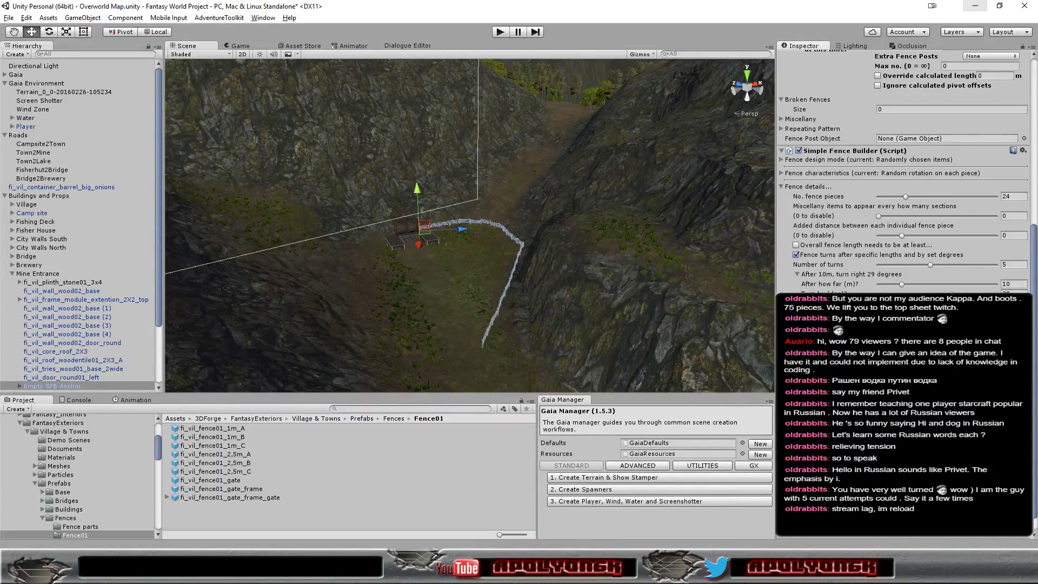
left_click_drag(567, 335, 627, 366, "alt")
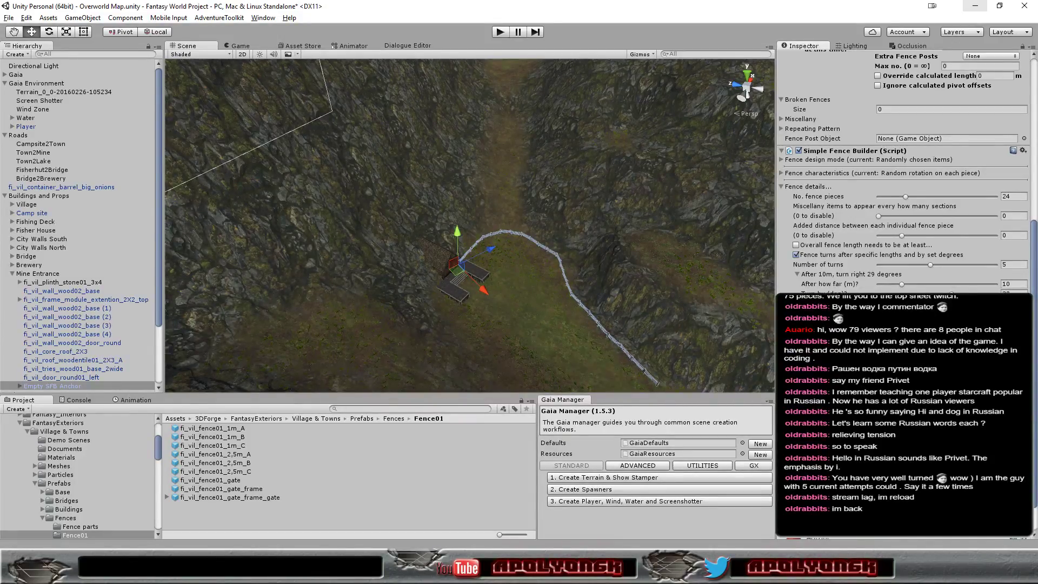
mouse_move(680, 328)
left_mouse_down("alt")
mouse_move(582, 269)
mouse_move(610, 268)
mouse_move(607, 280)
mouse_move(567, 245)
mouse_move(636, 287)
left_mouse_up("alt")
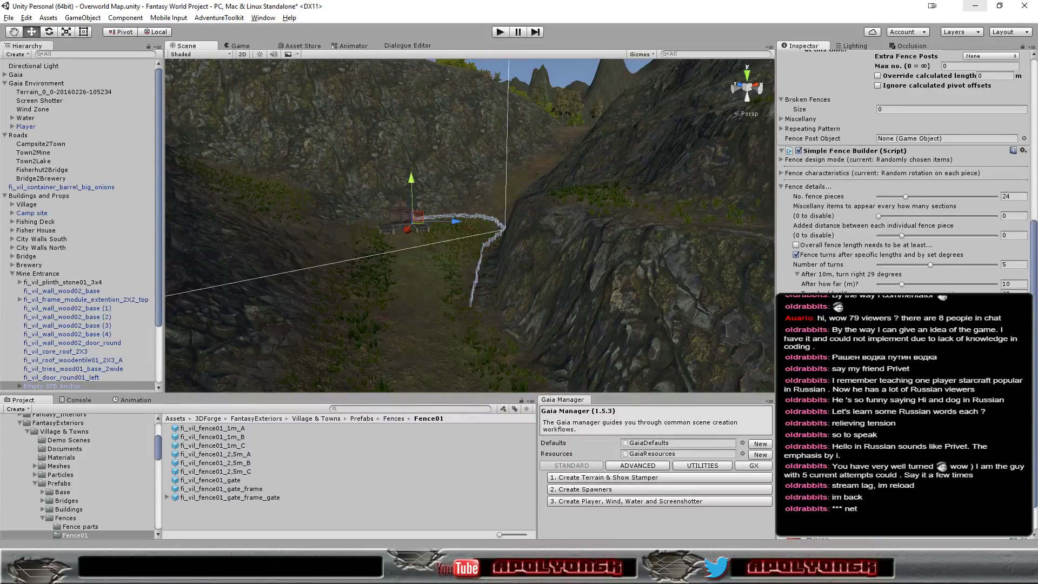
Step: Raise the Simple Fence Builder's Number of turns from 5 to 10 and view the fence from above
left_click_drag(932, 265, 1006, 268)
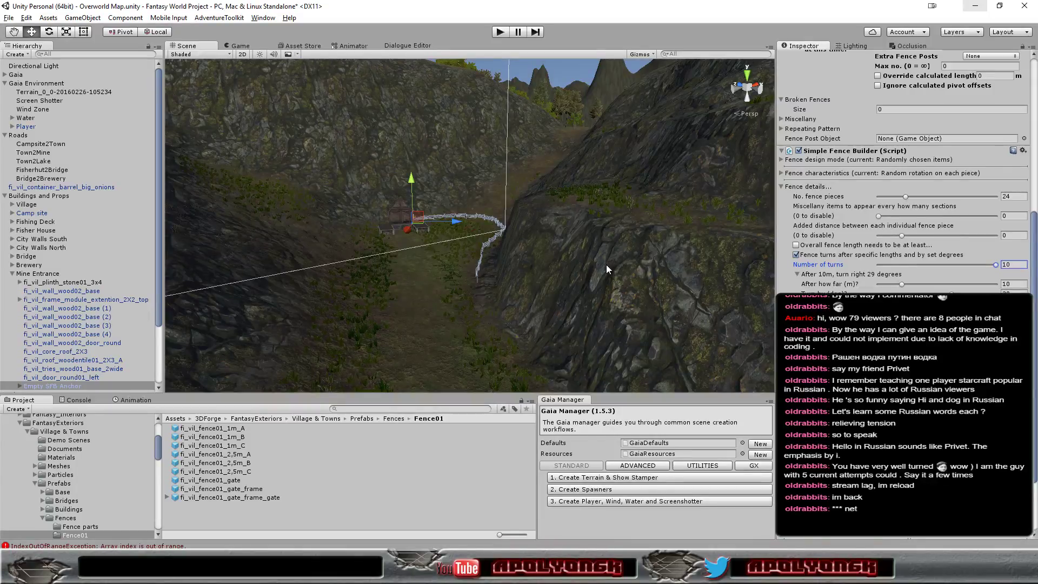
scroll(597, 264, "down", 2)
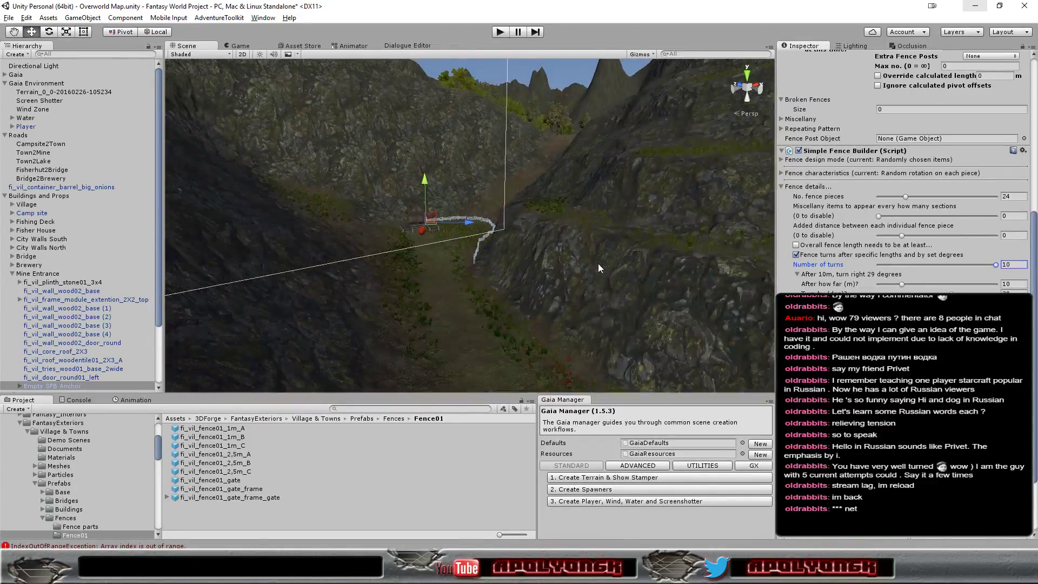
scroll(597, 264, "down", 1)
scroll(598, 263, "down", 1)
scroll(594, 258, "up", 2)
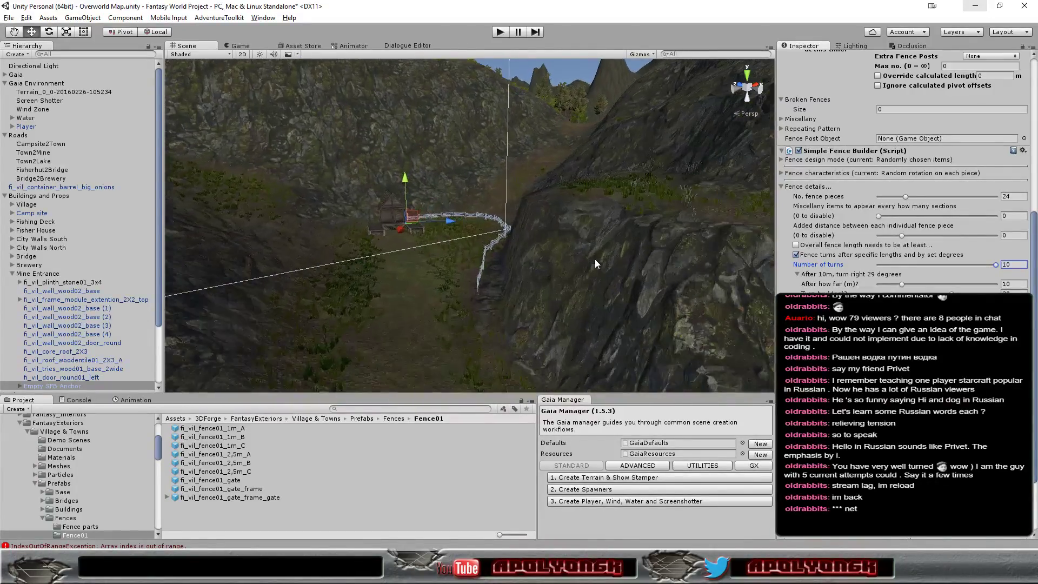
mouse_move(594, 258)
left_mouse_down("alt")
mouse_move(619, 280)
mouse_move(597, 272)
mouse_move(619, 263)
left_mouse_up("alt")
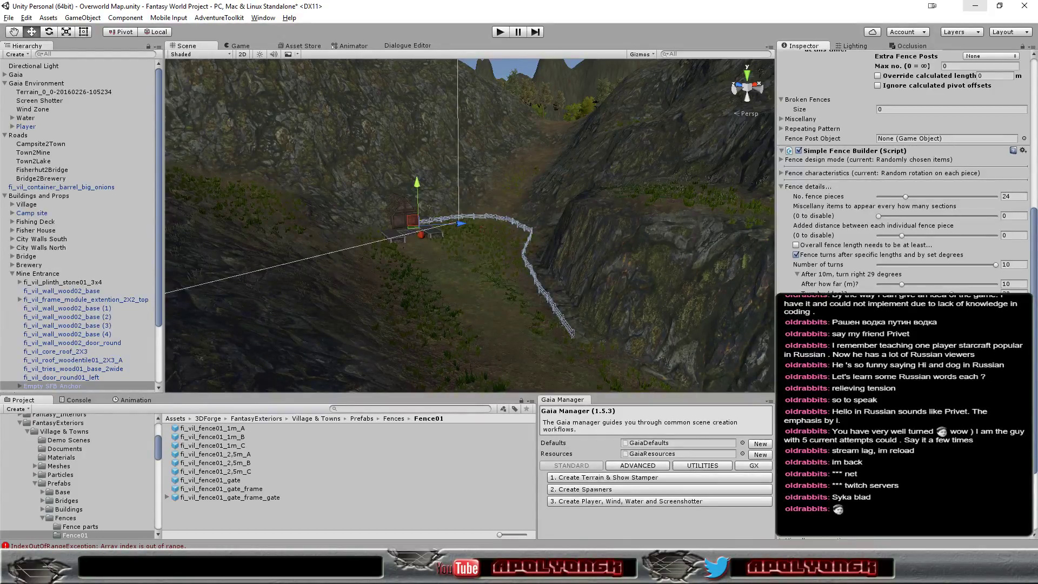
scroll(692, 318, "down", 2)
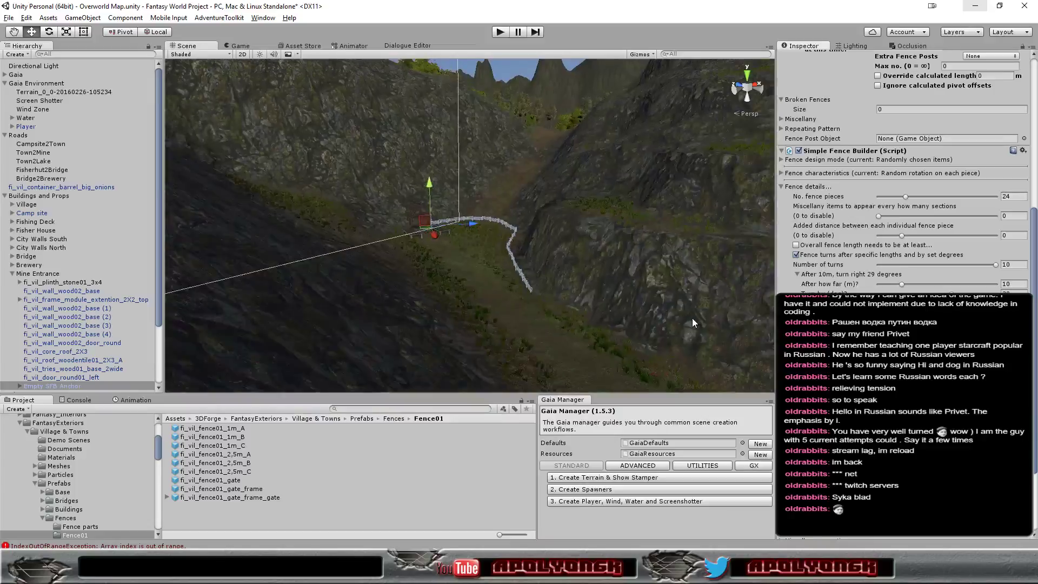
scroll(692, 318, "down", 2)
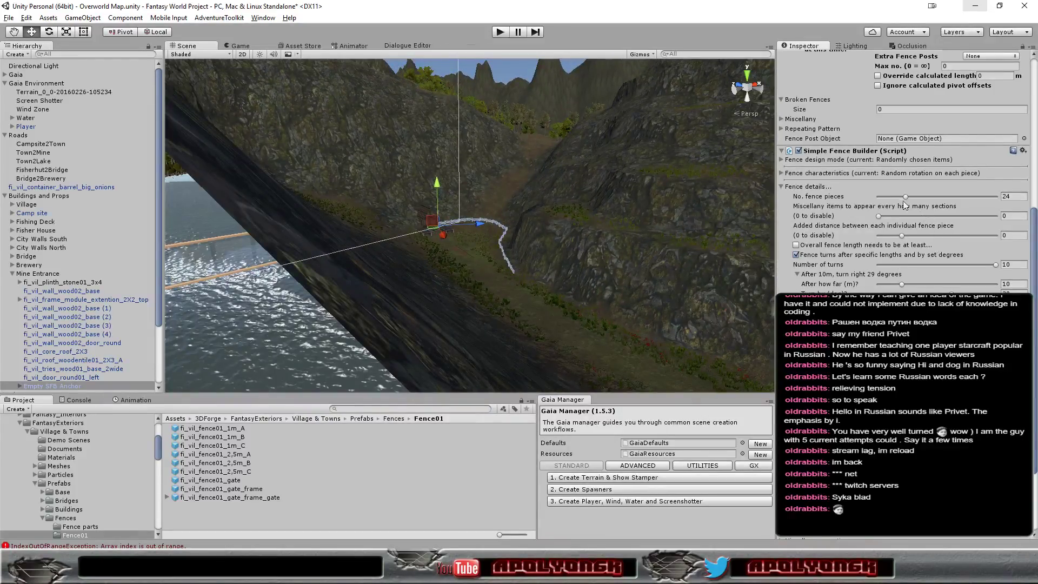
Step: Raise No. fence pieces from 24 to 100 and orbit to see the longer fence
left_click_drag(909, 197, 1025, 208)
scroll(618, 300, "up", 2)
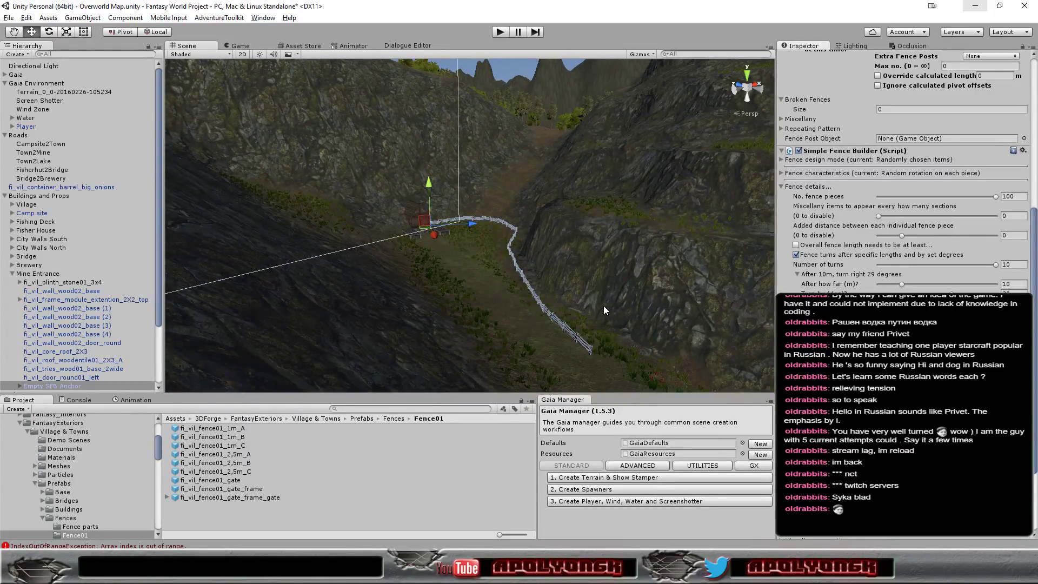
mouse_move(603, 311)
left_mouse_down("alt")
mouse_move(558, 317)
mouse_move(578, 333)
left_mouse_up("alt")
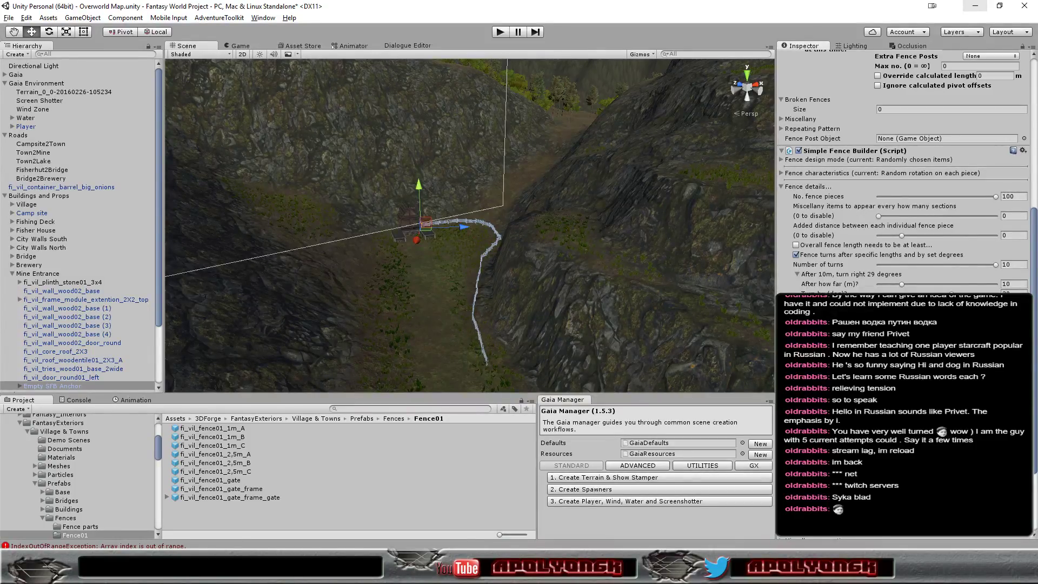
Step: Zoom and orbit the Scene view to follow the fence down the path from the mine
scroll(618, 349, "down", 2)
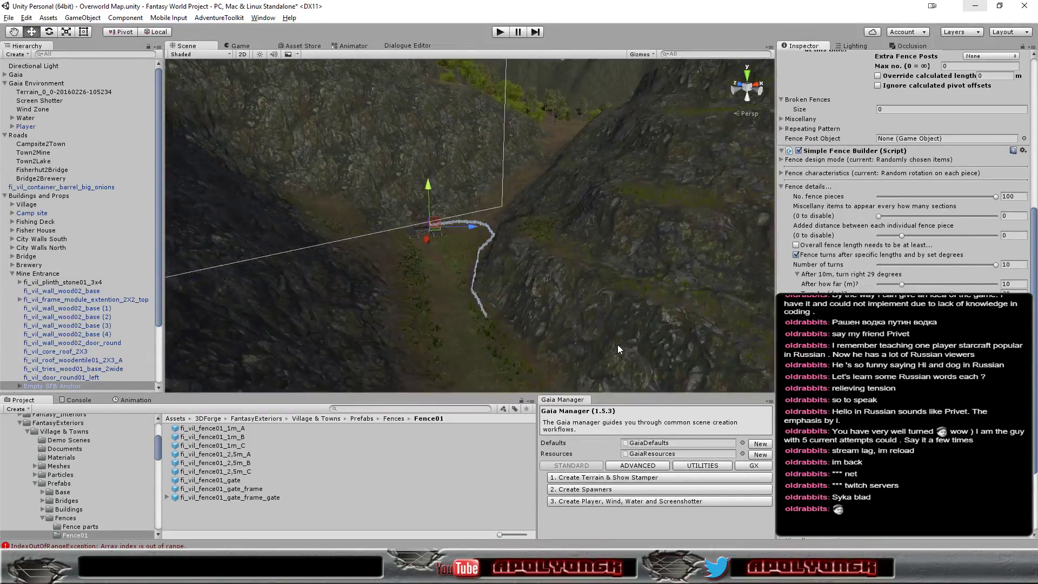
scroll(618, 349, "down", 2)
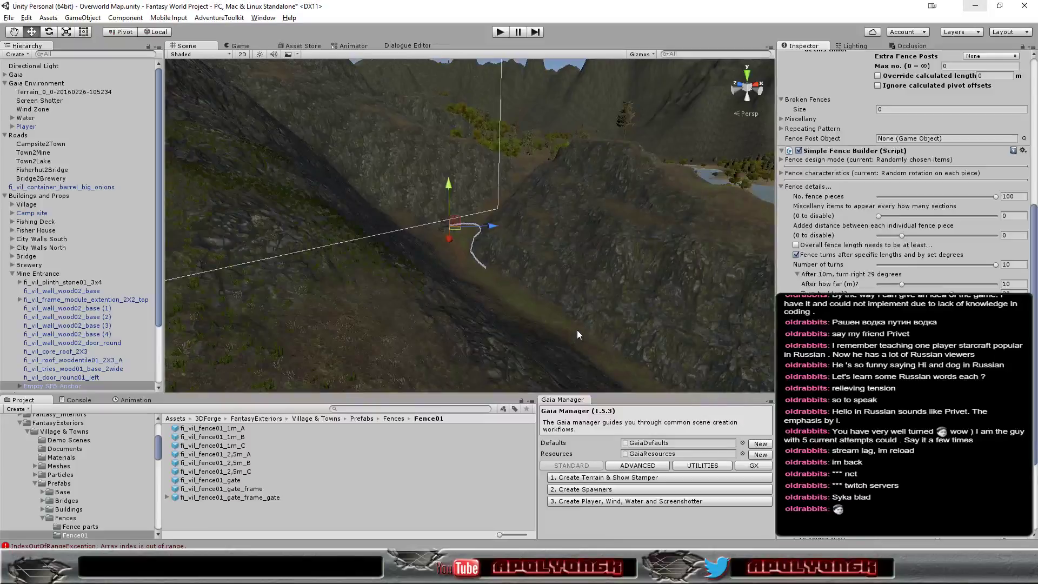
mouse_move(576, 330)
left_mouse_down("alt")
mouse_move(554, 357)
mouse_move(186, 353)
mouse_move(616, 411)
mouse_move(562, 360)
left_mouse_up("alt")
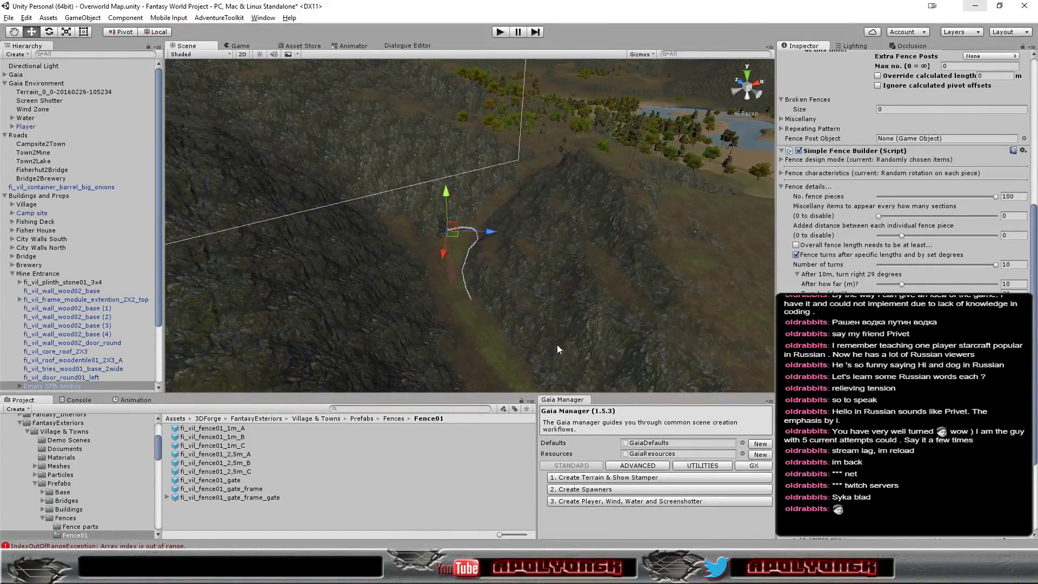
scroll(557, 352, "up", 3)
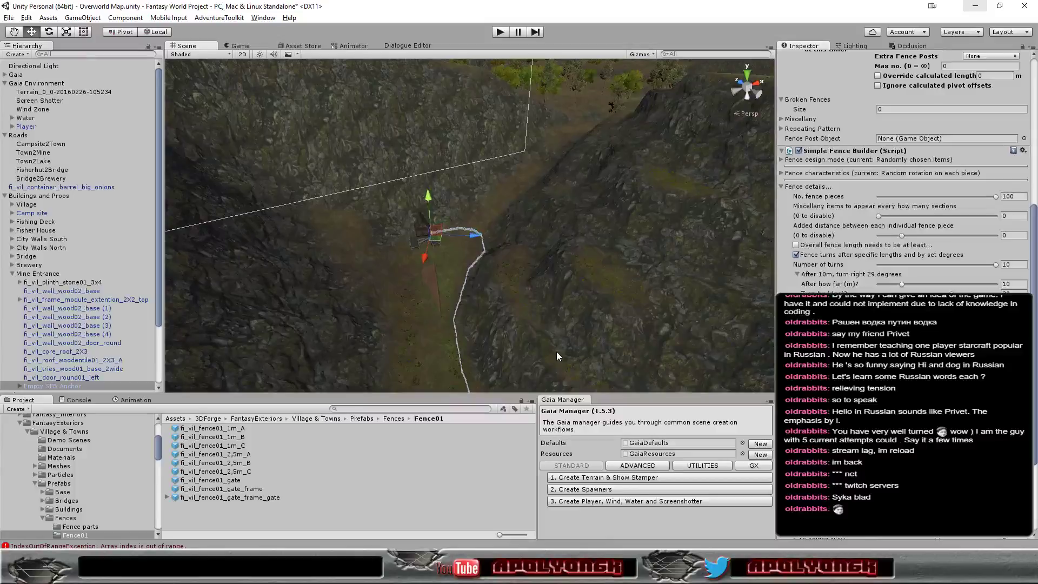
scroll(556, 351, "up", 2)
scroll(556, 351, "up", 2)
scroll(556, 352, "up", 1)
scroll(557, 352, "up", 2)
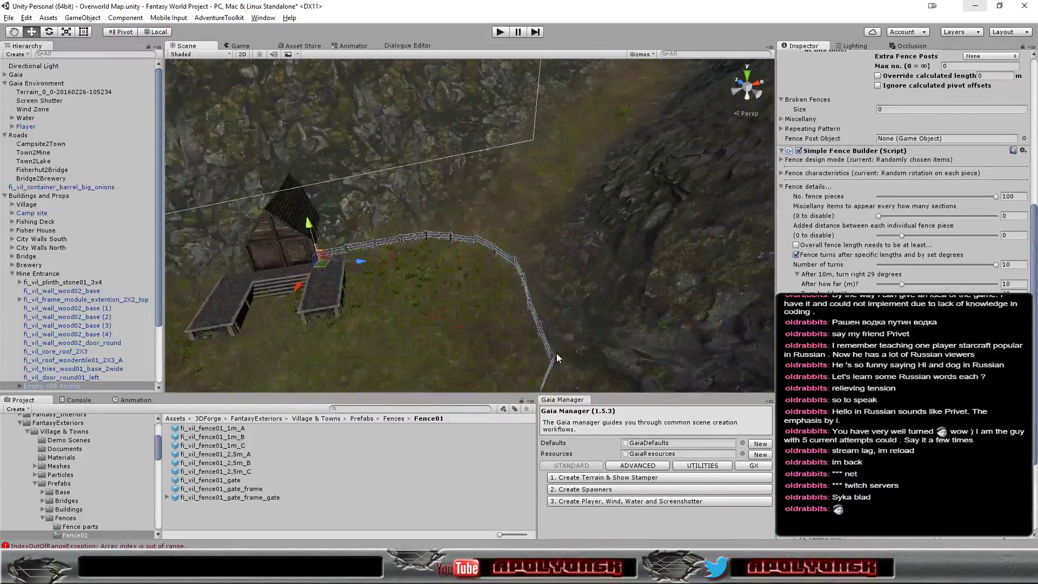
scroll(557, 354, "up", 2)
scroll(559, 357, "down", 2)
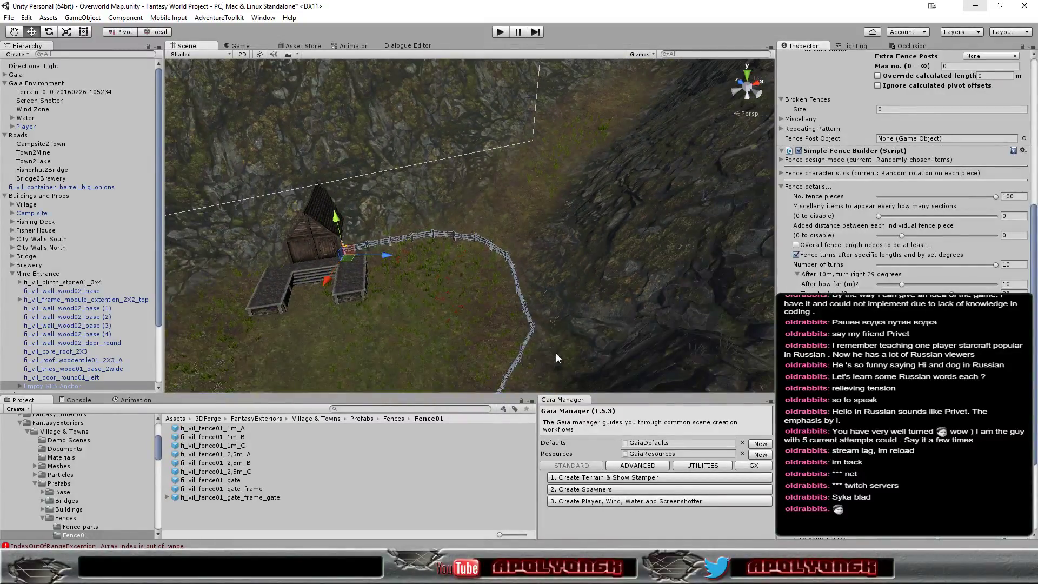
scroll(556, 353, "down", 2)
scroll(556, 354, "down", 2)
scroll(556, 354, "down", 2)
scroll(556, 353, "down", 2)
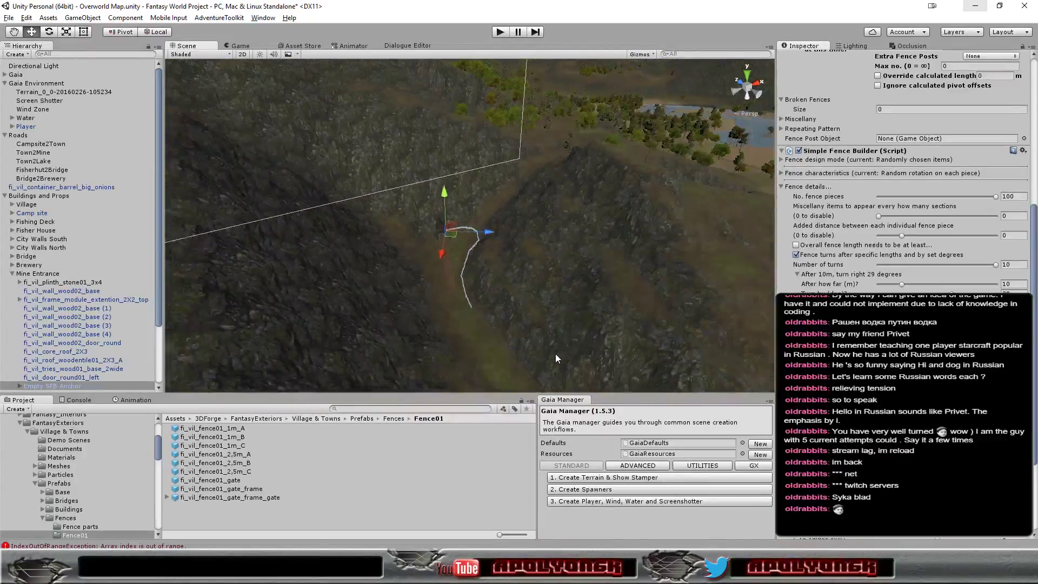
mouse_move(550, 350)
left_mouse_down("alt")
mouse_move(528, 313)
mouse_move(568, 355)
left_mouse_up("alt")
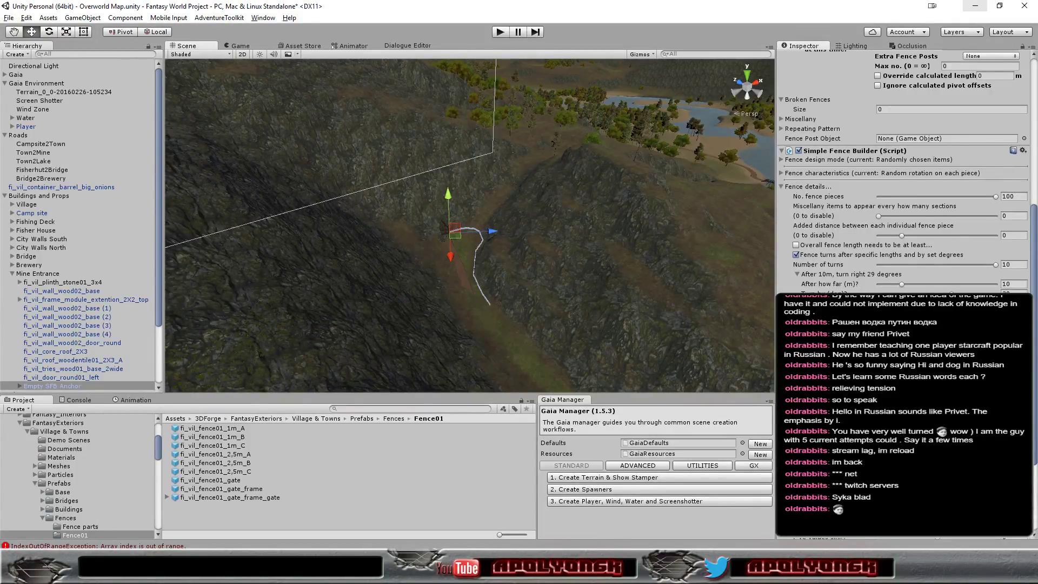
scroll(587, 352, "down", 1)
scroll(587, 352, "down", 1)
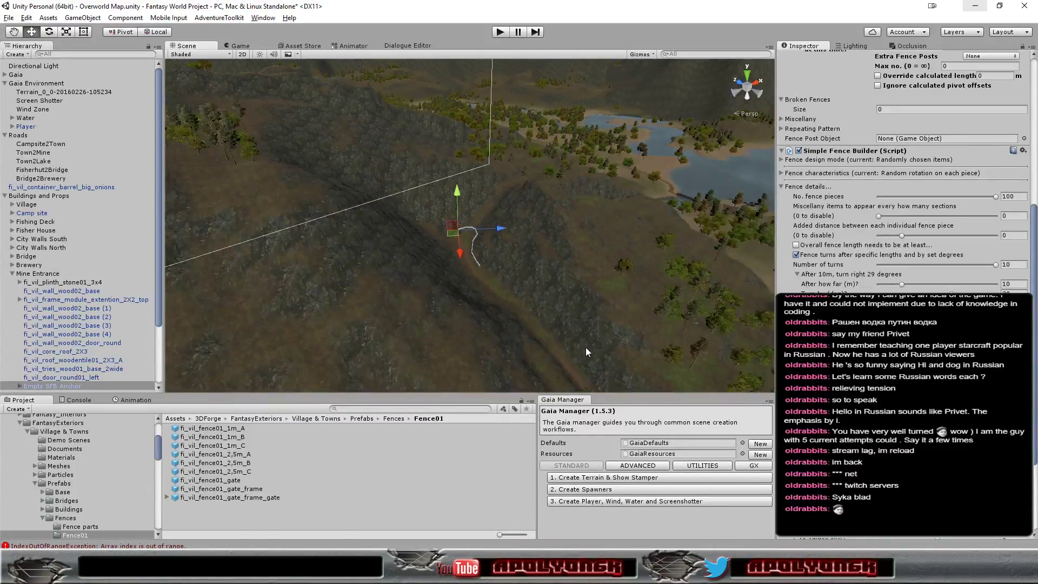
scroll(586, 352, "down", 1)
scroll(586, 350, "down", 1)
scroll(585, 351, "down", 1)
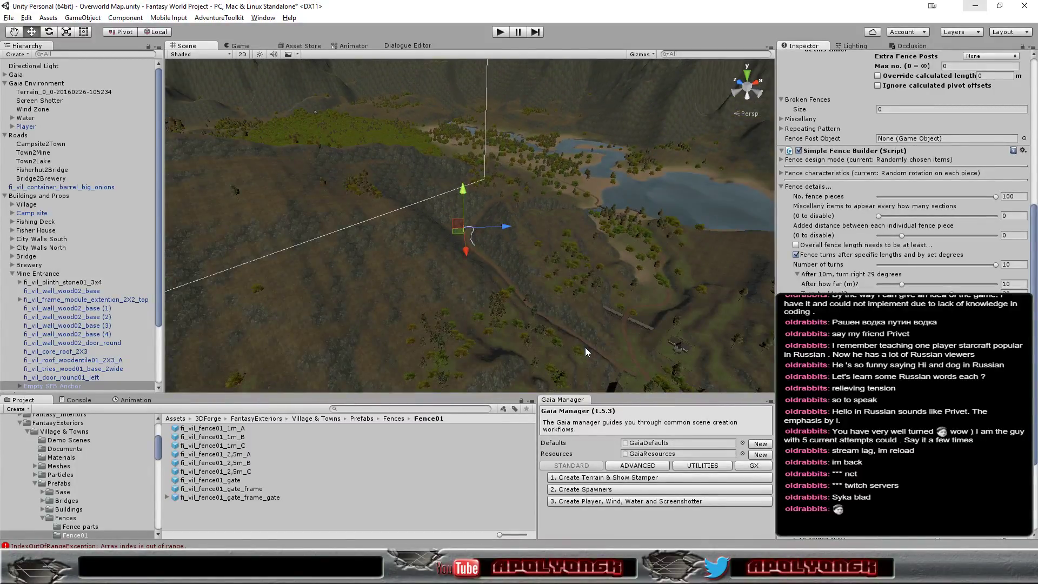
scroll(585, 350, "up", 1)
scroll(585, 350, "up", 2)
scroll(585, 351, "up", 2)
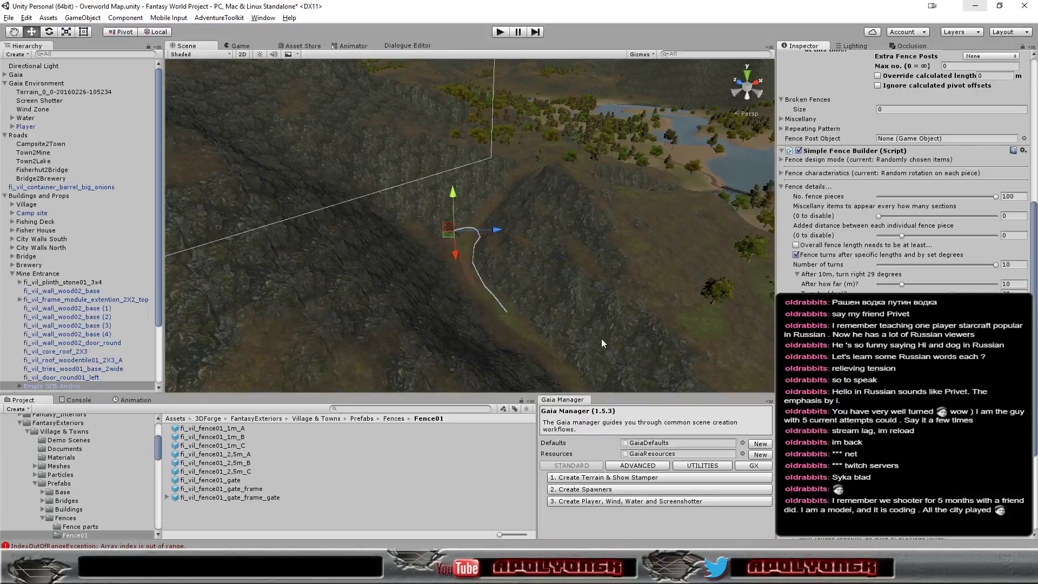
Step: Take a last angled look at the fence, then bring up the Apolyon's Lair blog in Chrome
mouse_move(601, 339)
left_mouse_down("alt")
mouse_move(552, 323)
mouse_move(622, 335)
left_mouse_up("alt")
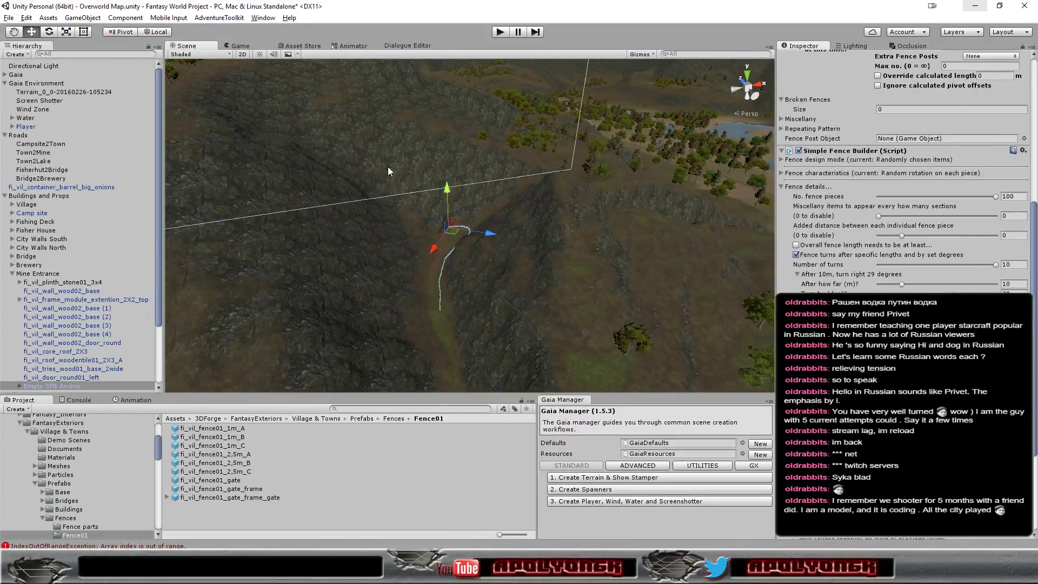
key("alt+Tab")
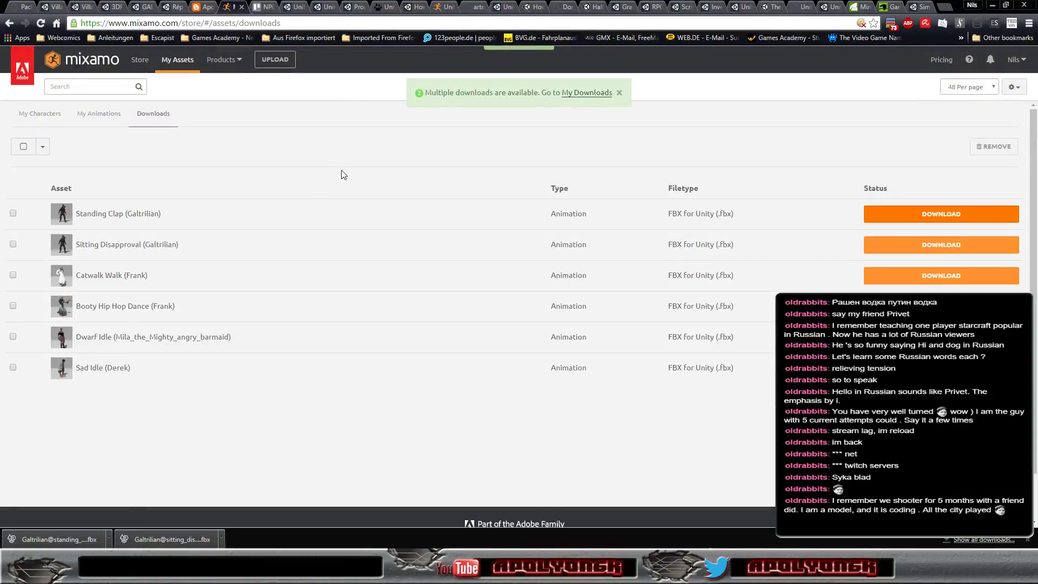
left_click(202, 11)
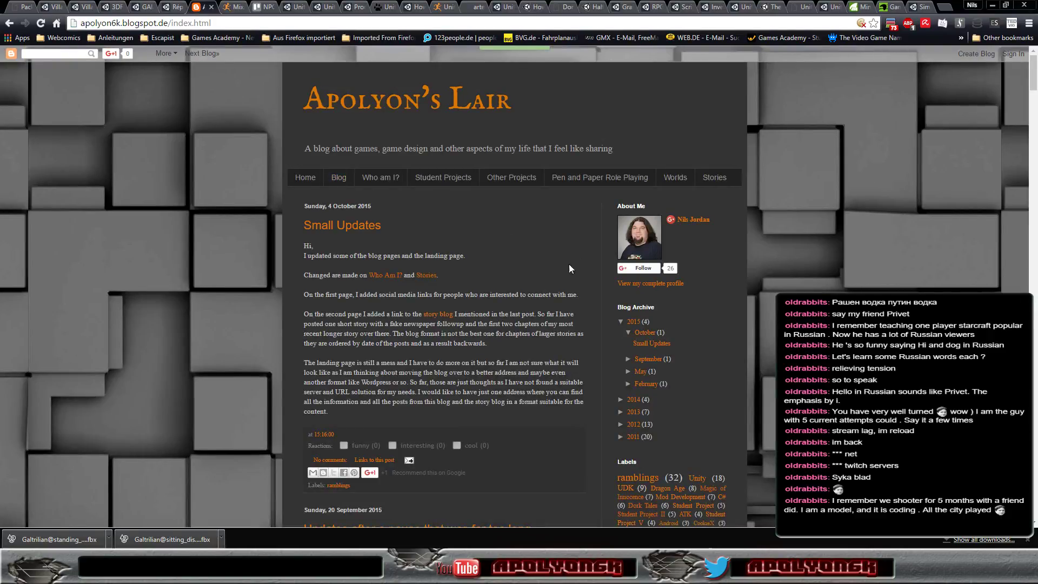
Step: Scroll the blog down to the 'Still Alive and Kicking' post with the Herding Zombies video
scroll(719, 358, "down", 3)
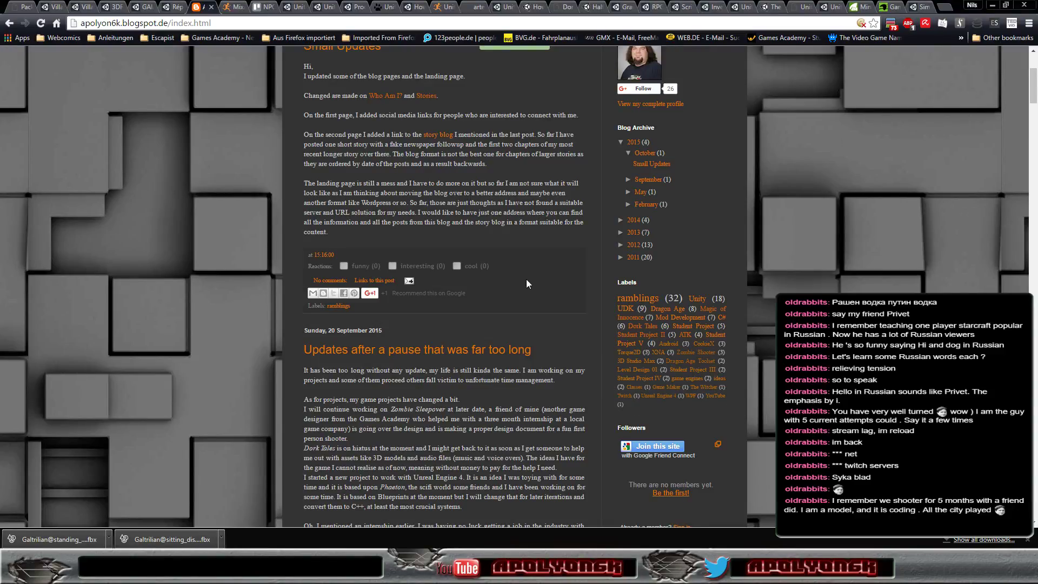
scroll(297, 307, "down", 2)
scroll(297, 307, "down", 7)
scroll(296, 307, "down", 5)
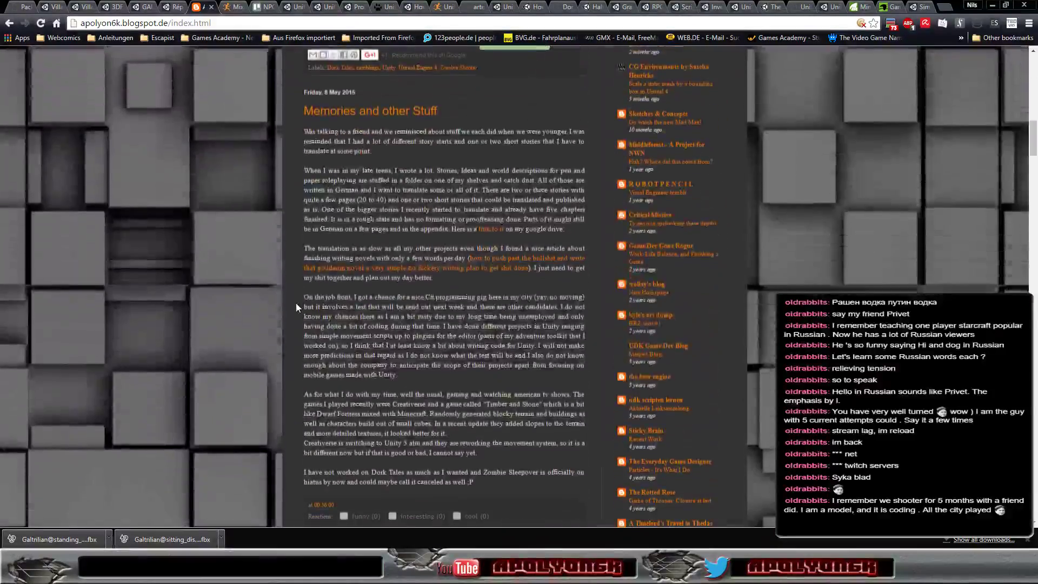
scroll(297, 307, "down", 6)
scroll(296, 303, "down", 3)
scroll(297, 303, "down", 5)
scroll(296, 303, "down", 7)
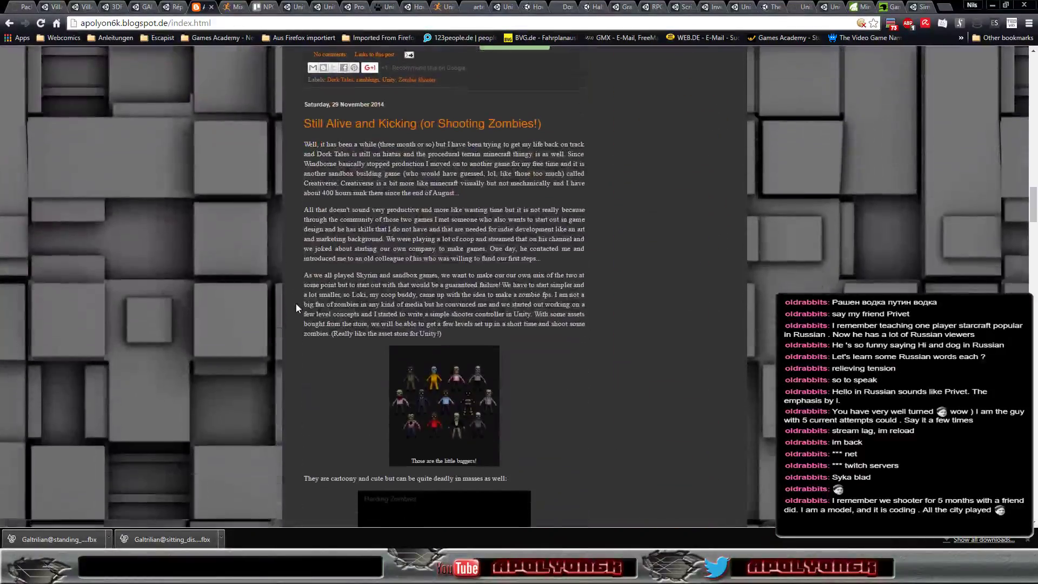
scroll(296, 303, "down", 1)
scroll(296, 302, "down", 5)
scroll(296, 302, "down", 3)
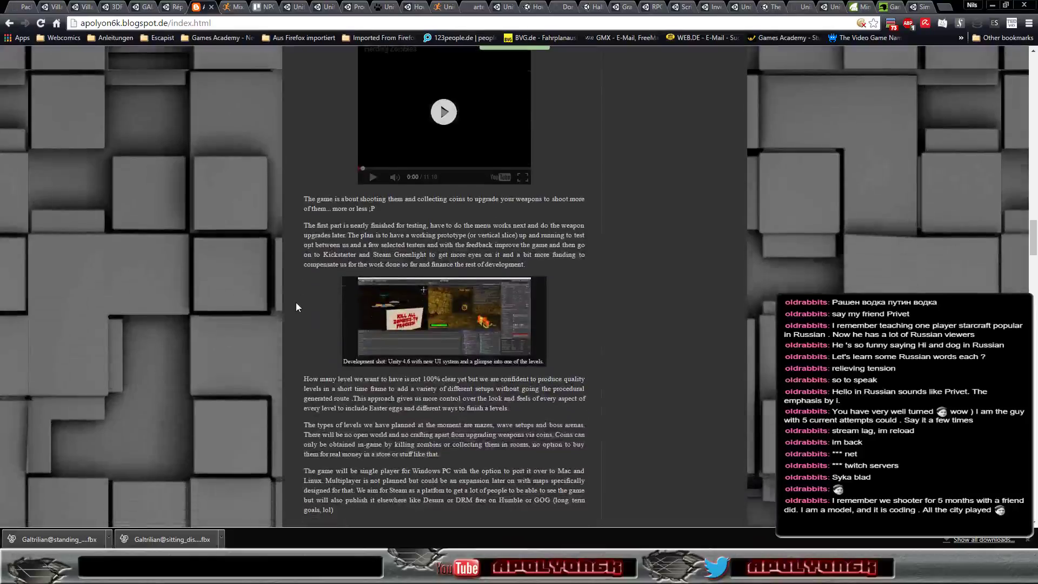
scroll(296, 303, "up", 1)
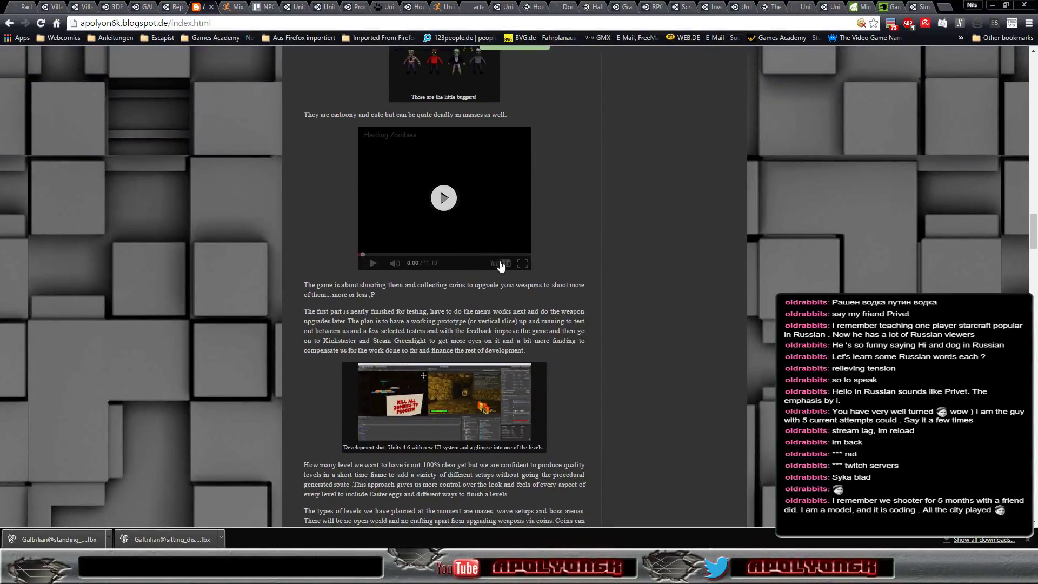
Step: Open the embedded Herding Zombies video on YouTube and play it full screen
left_click(502, 265)
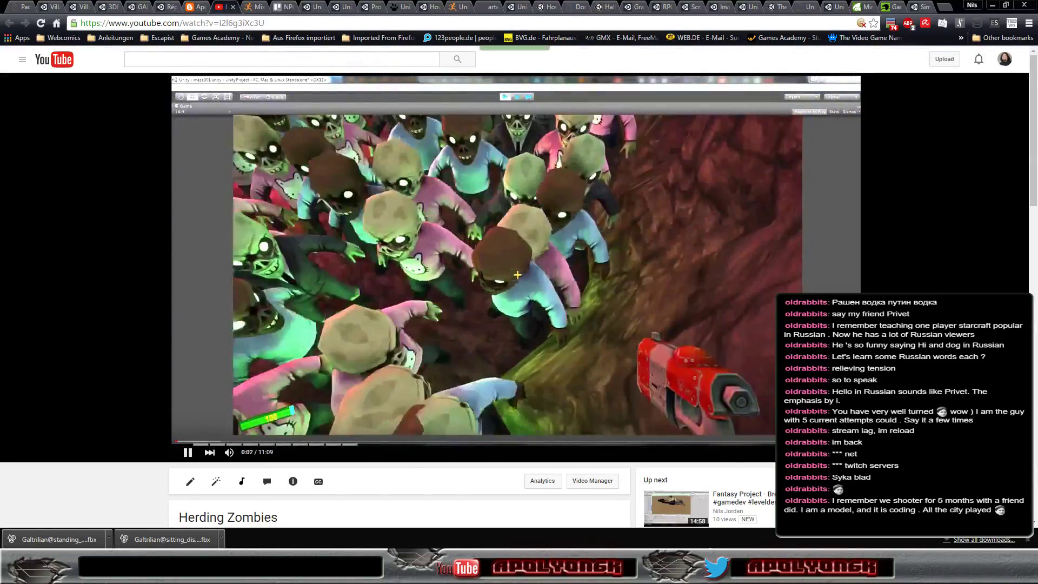
double_click(558, 330)
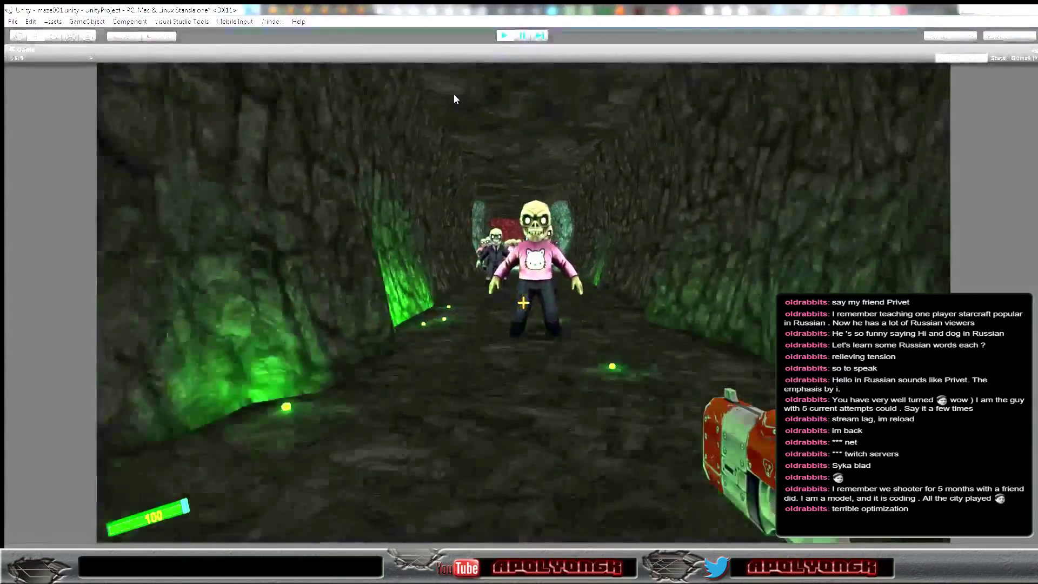
mouse_move(476, 94)
key("d")
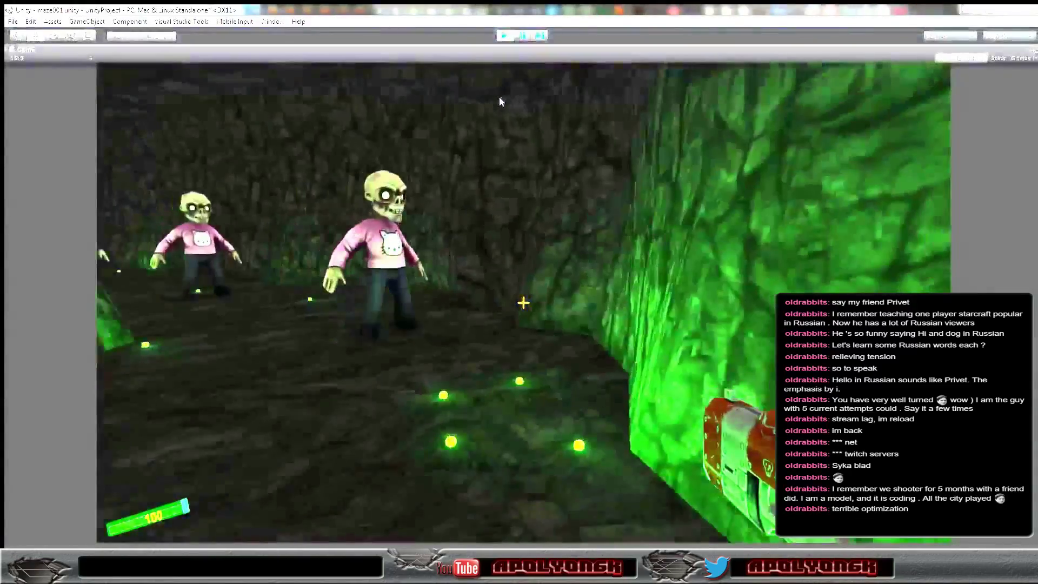
key("s")
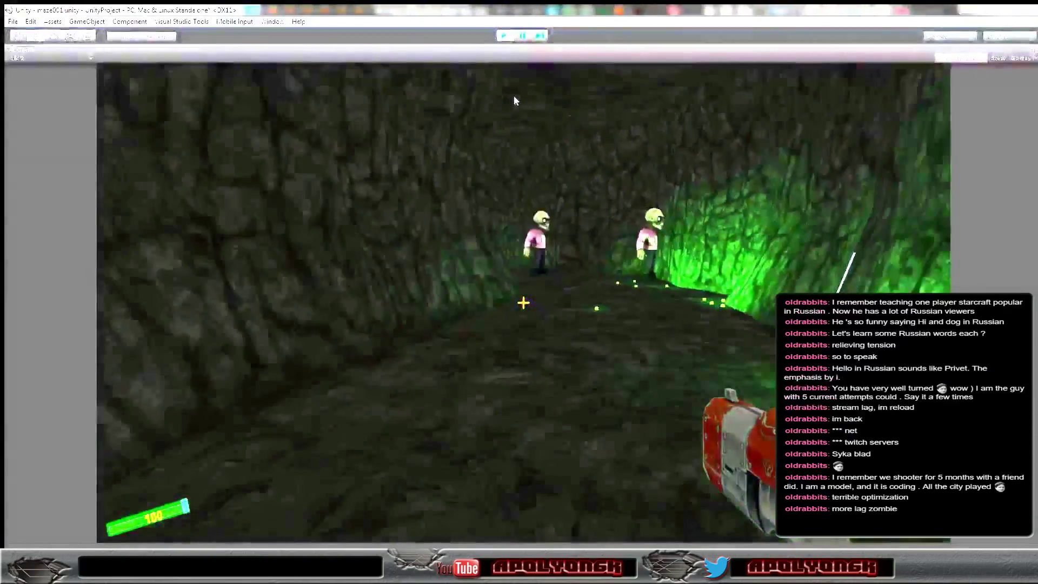
key("s")
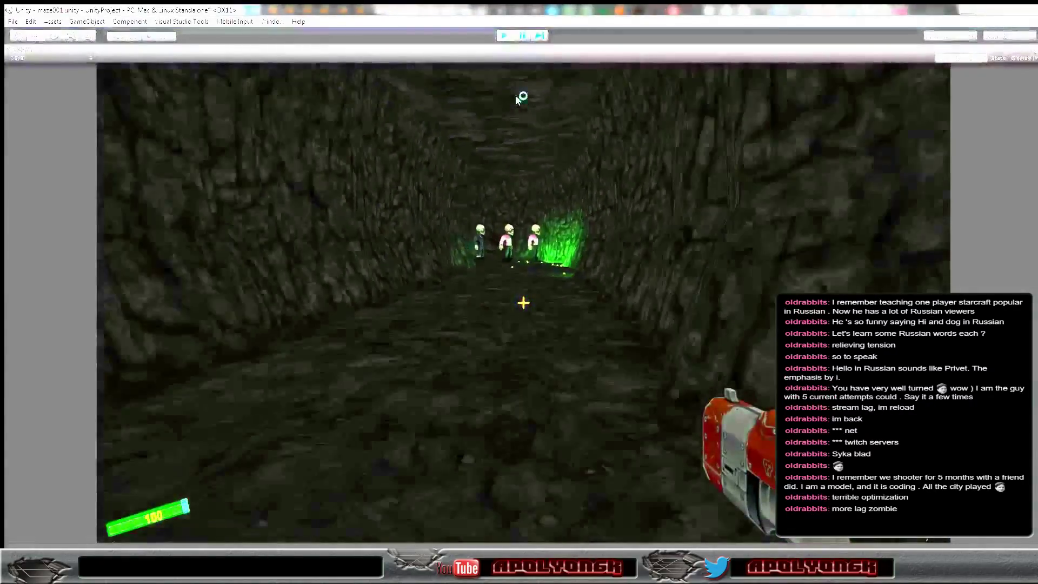
key("s")
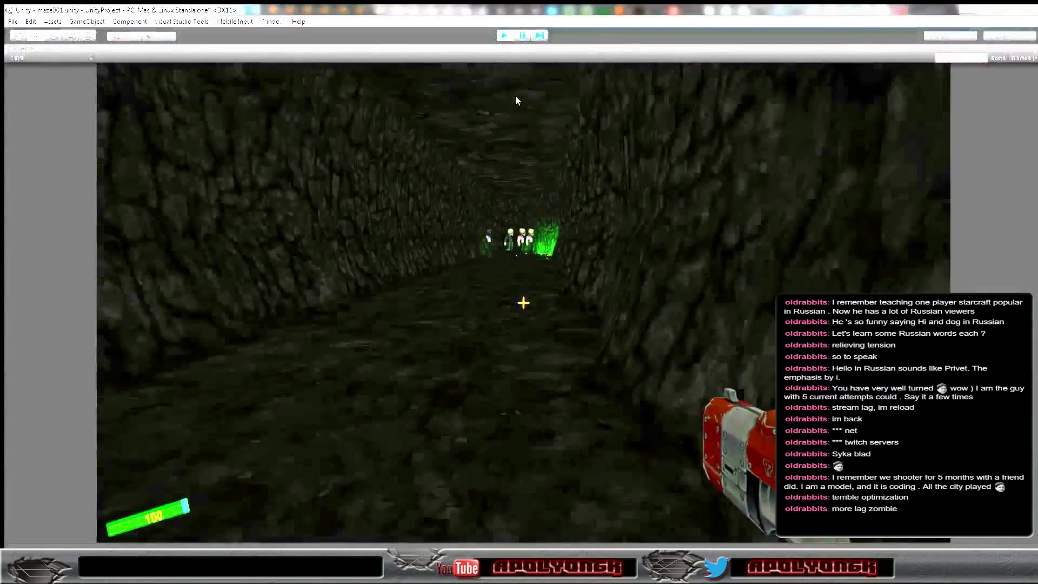
key("s")
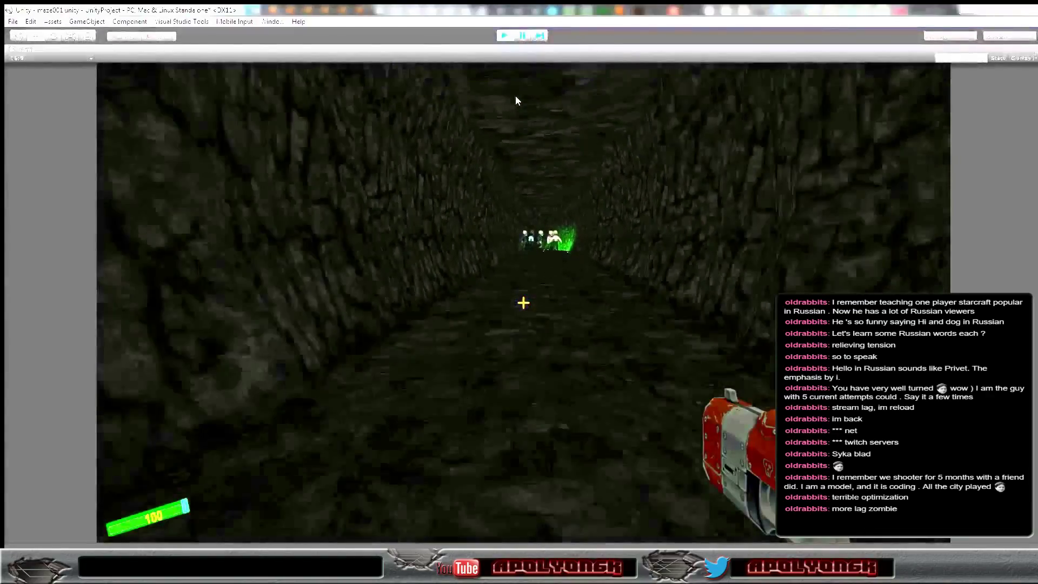
key("s")
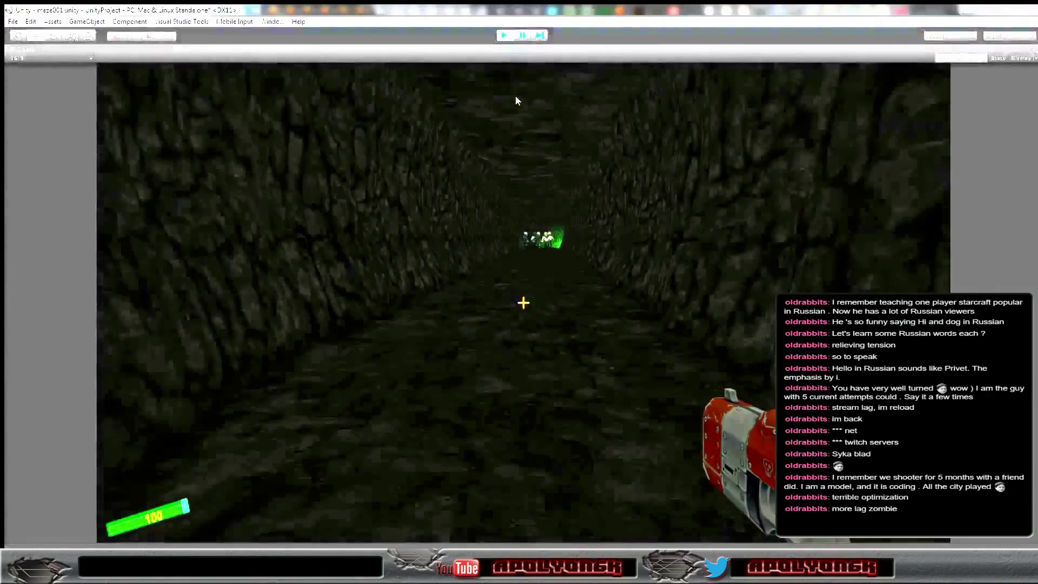
key("s")
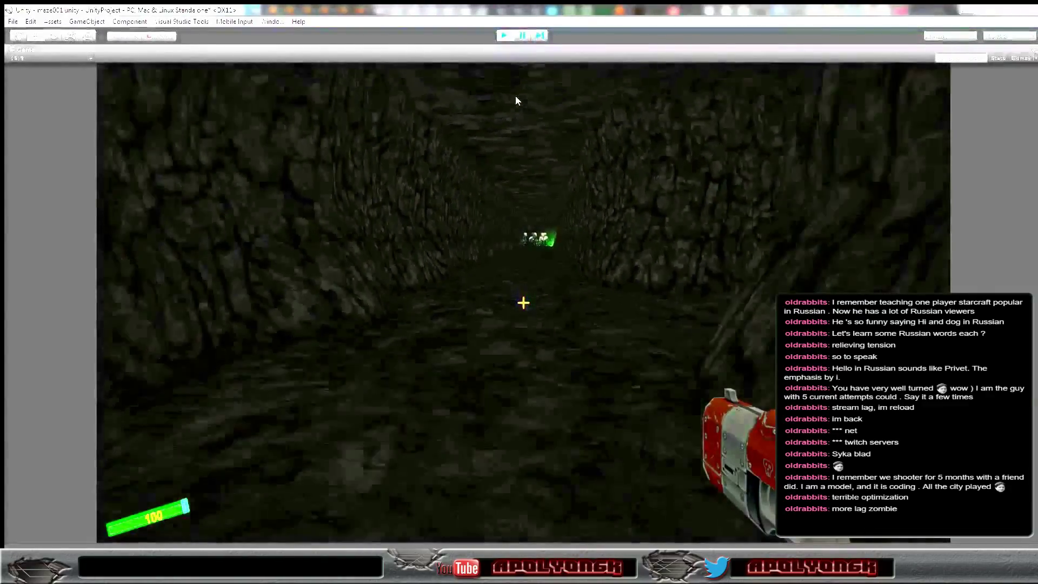
key("s")
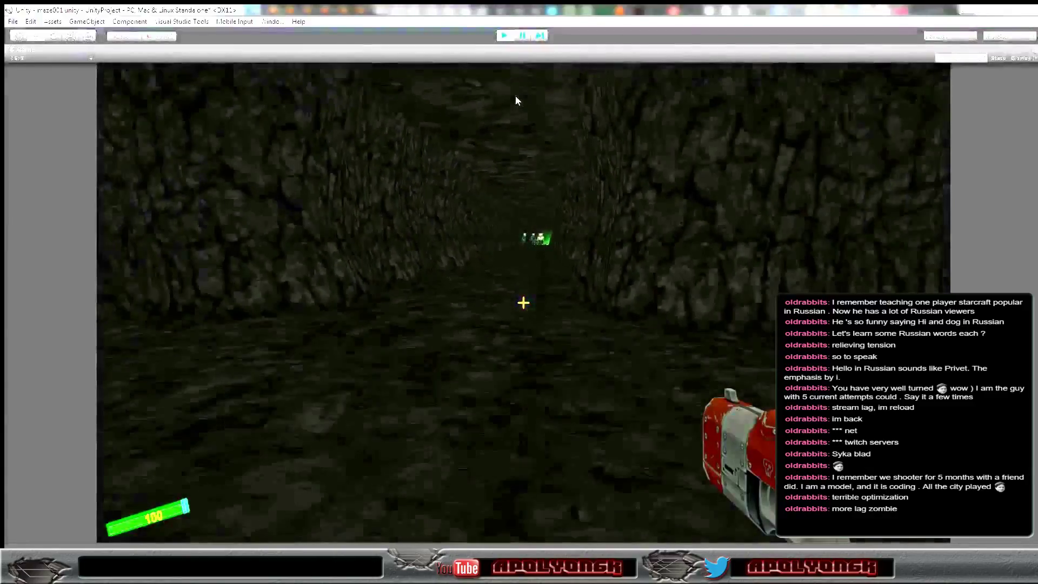
key("s")
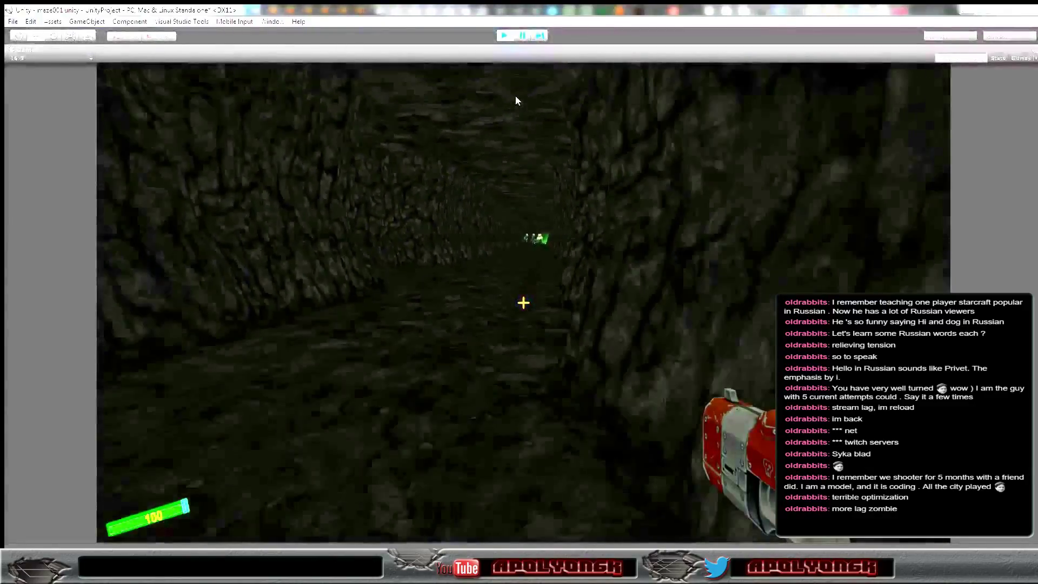
key("s")
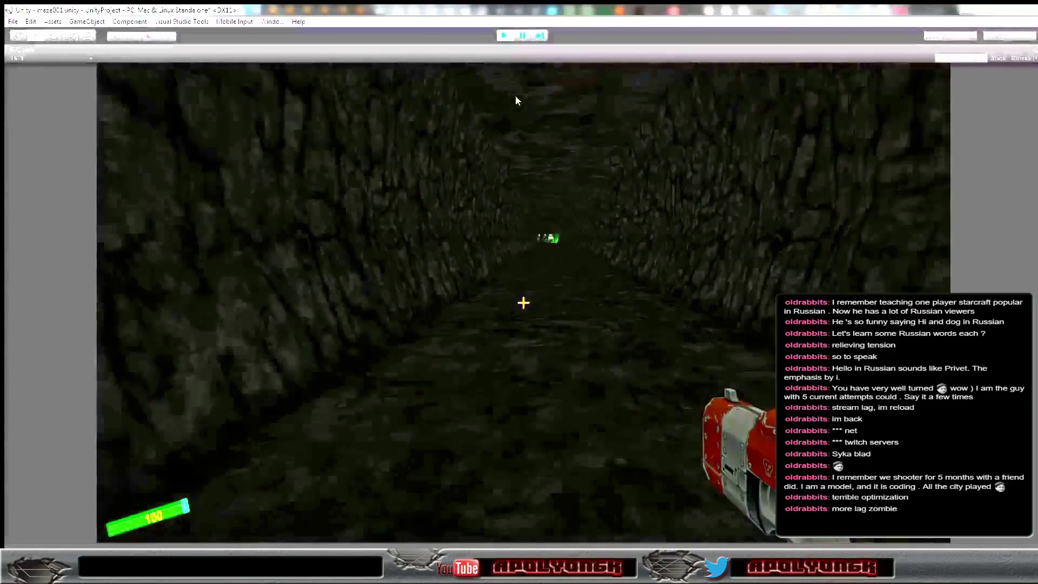
key("s")
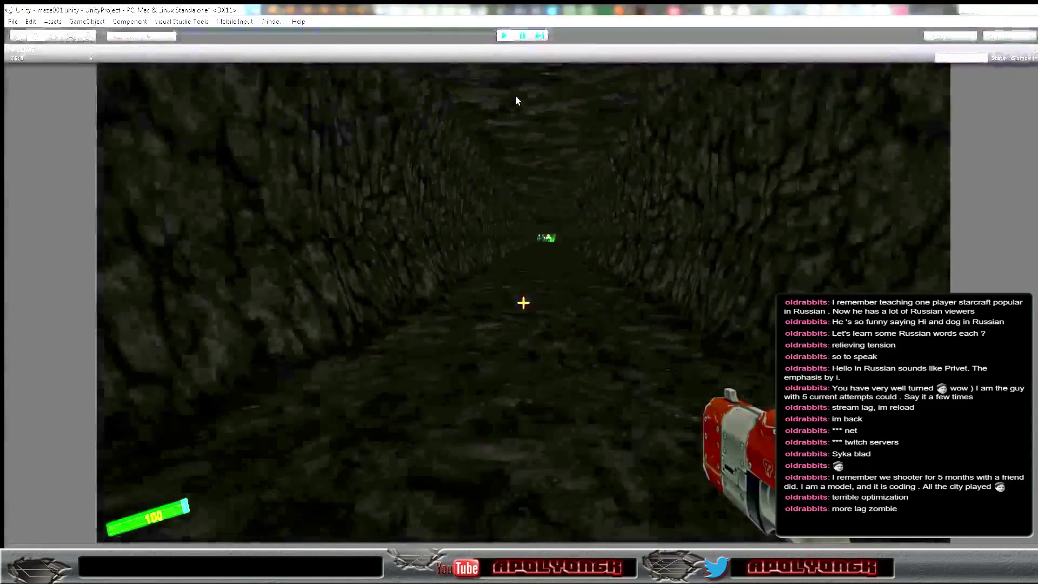
key("s")
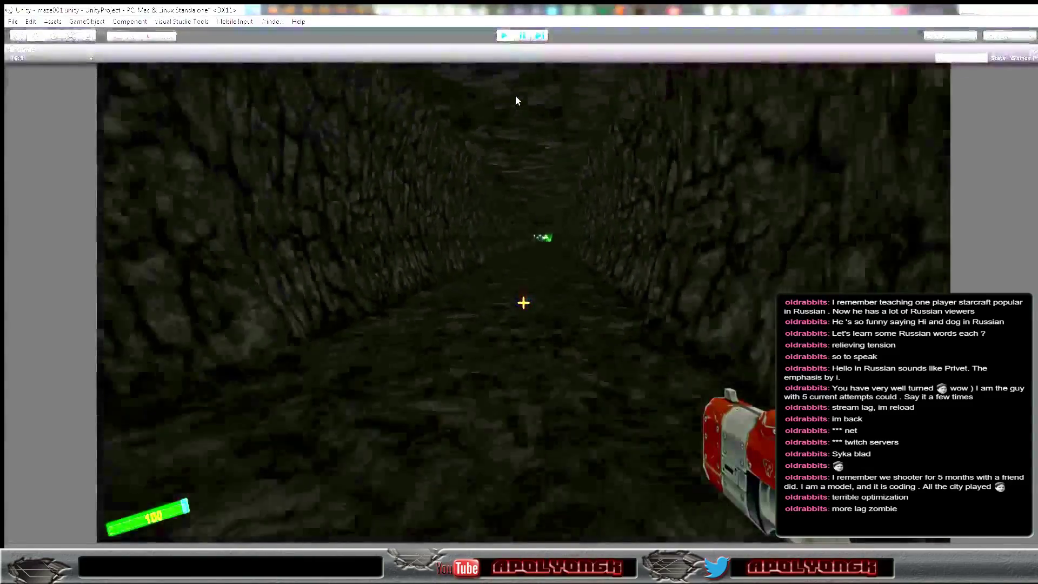
key("s")
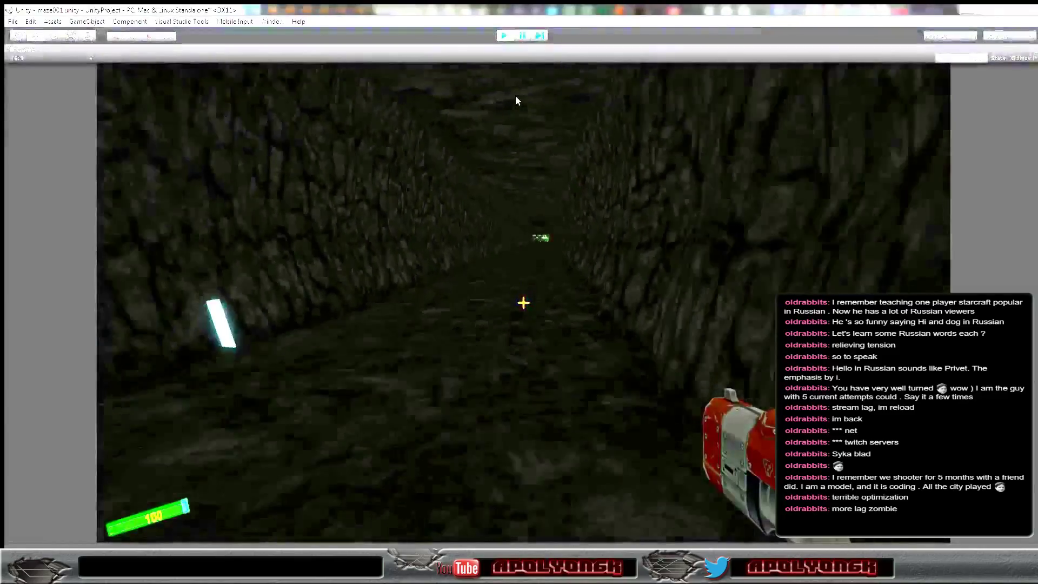
key("s")
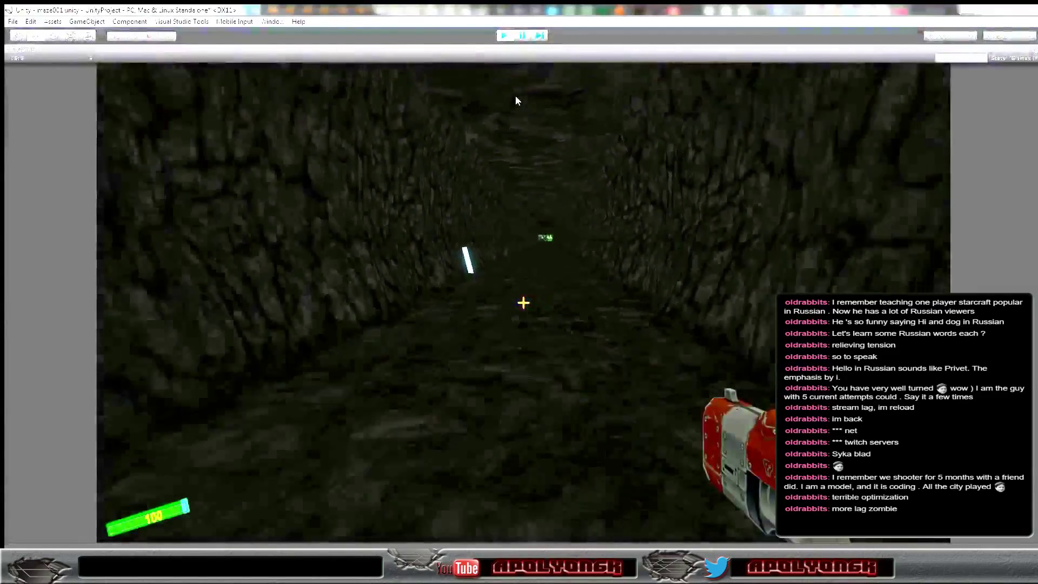
key("s")
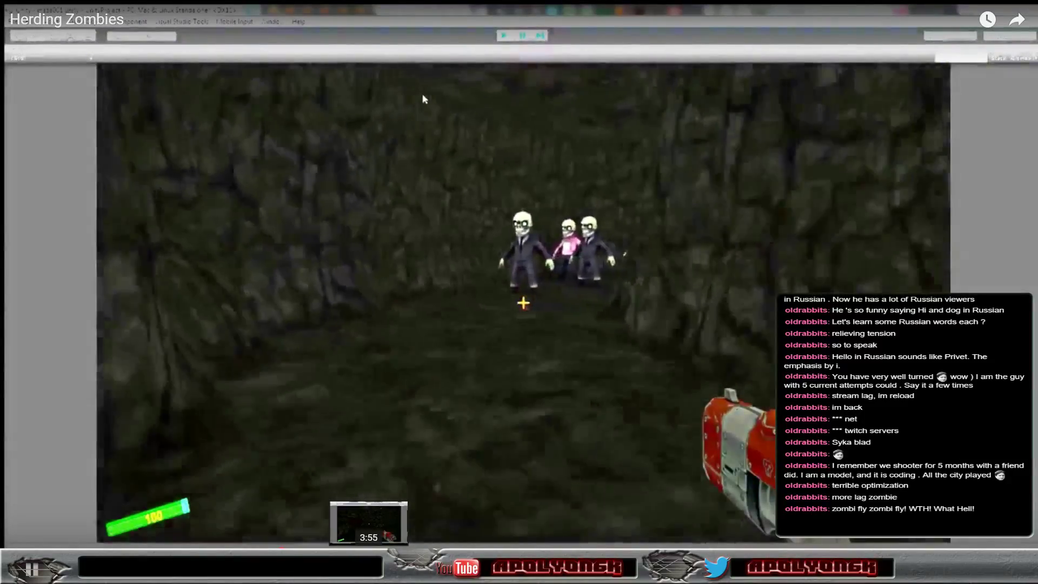
Step: Skip ahead to the line of zombies filing through the cave corridor and resume playback
left_click(404, 556)
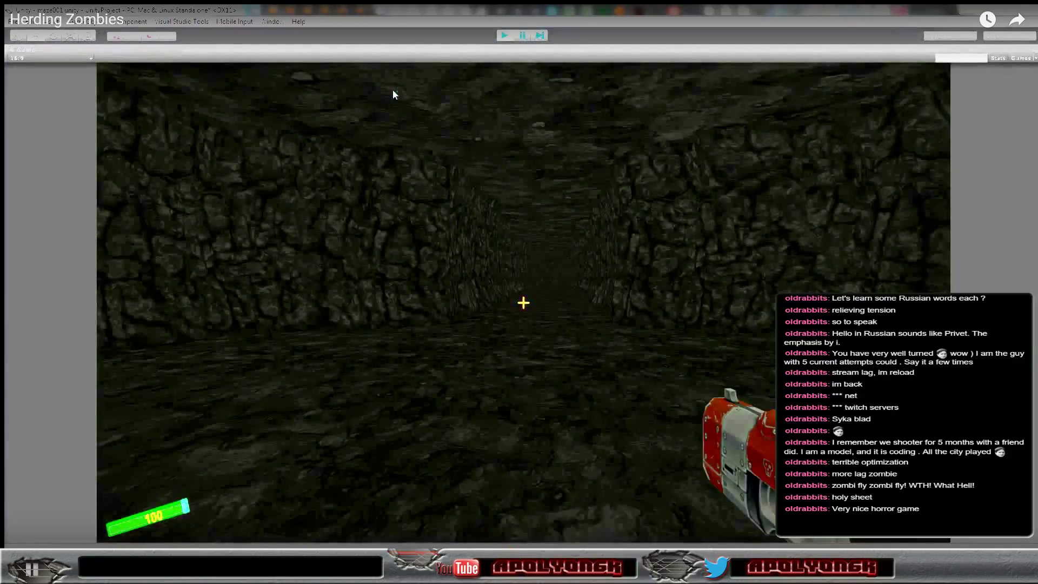
key("space")
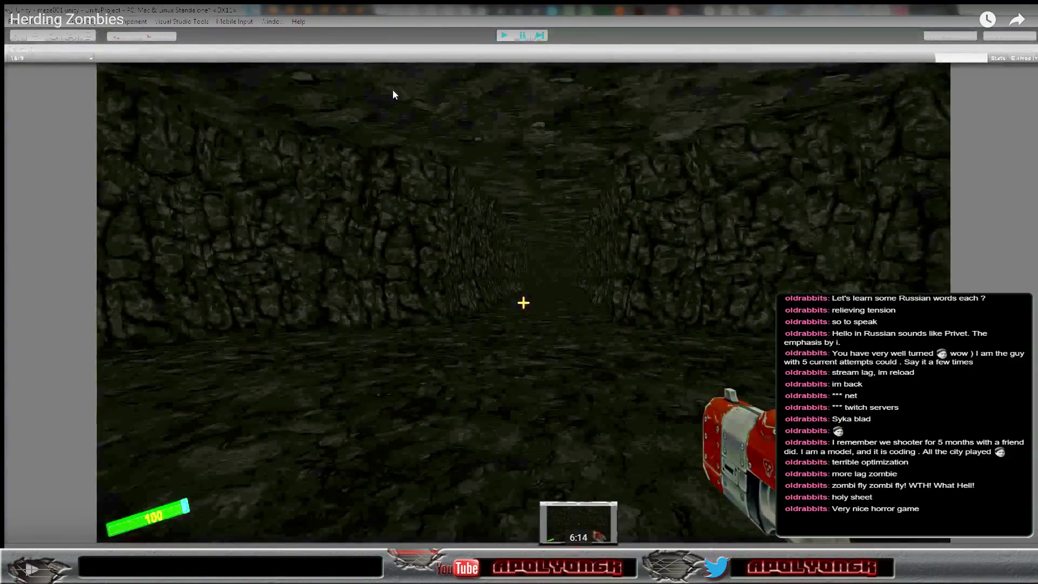
left_click(616, 547)
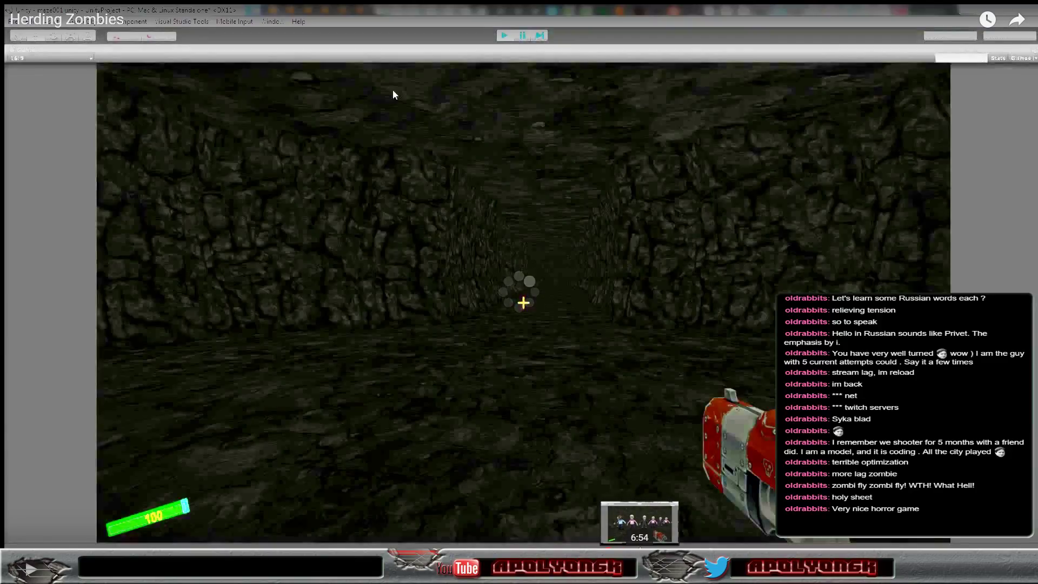
left_click(393, 94)
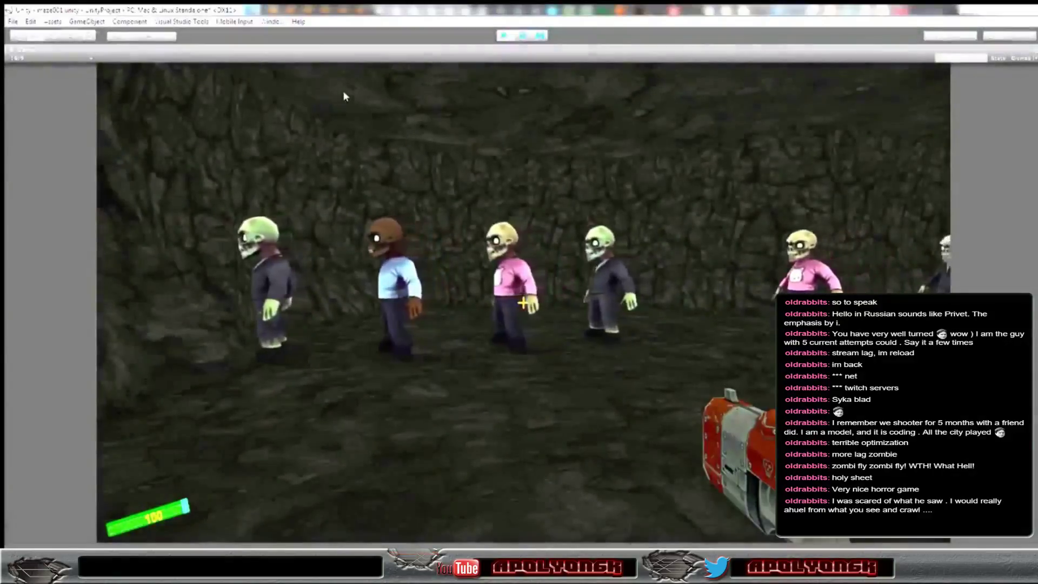
mouse_move(521, 426)
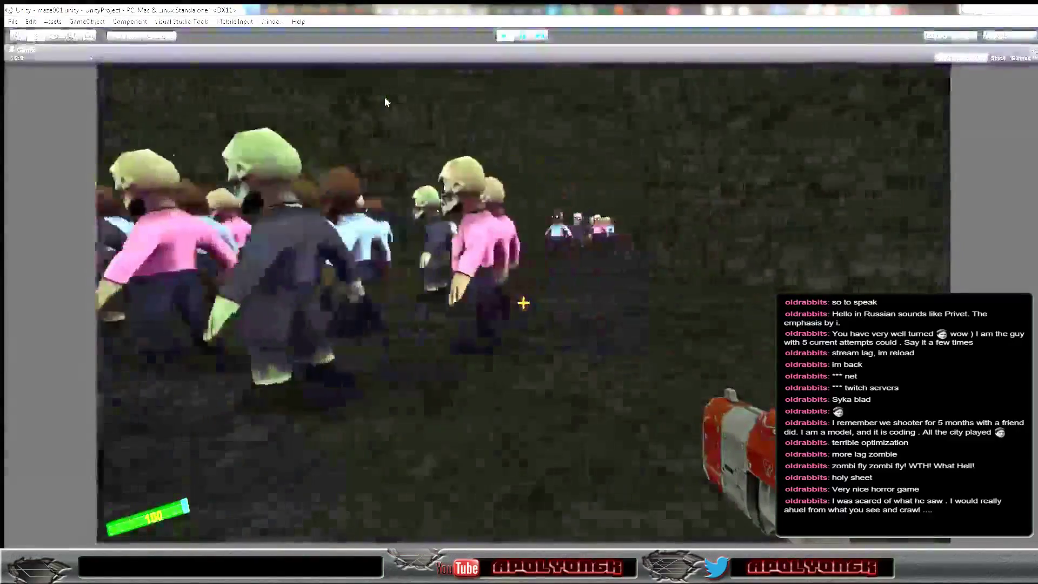
mouse_move(443, 419)
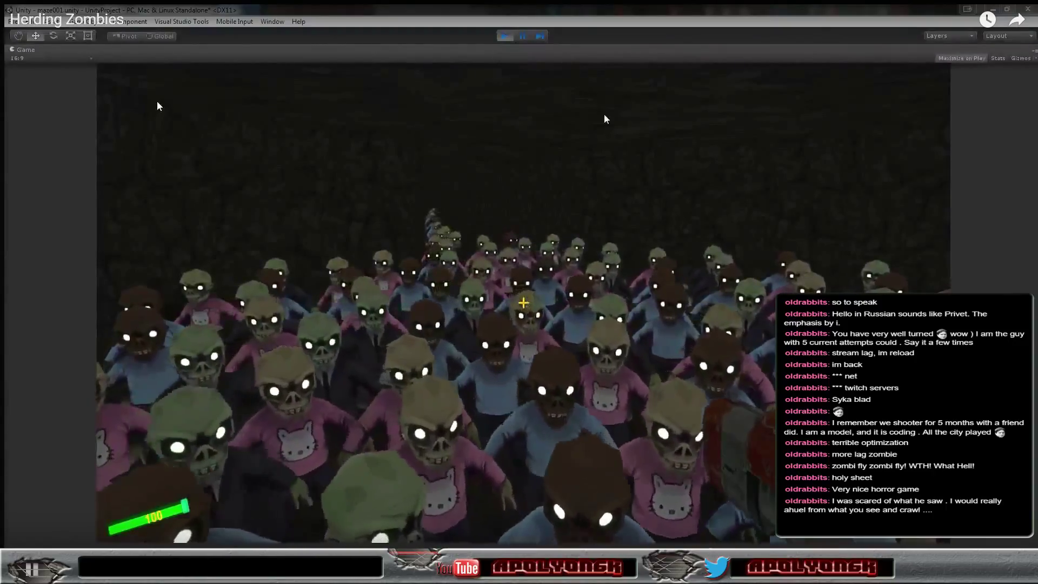
Step: Pause the video, exit fullscreen, and open the uploader's channel with its Fantasy Project uploads
key("space")
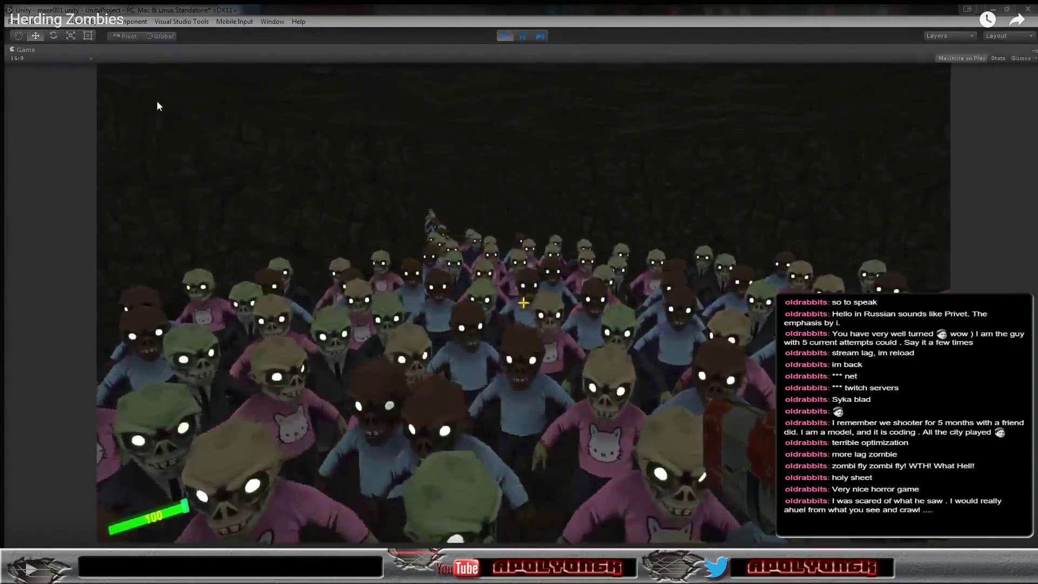
key("Escape")
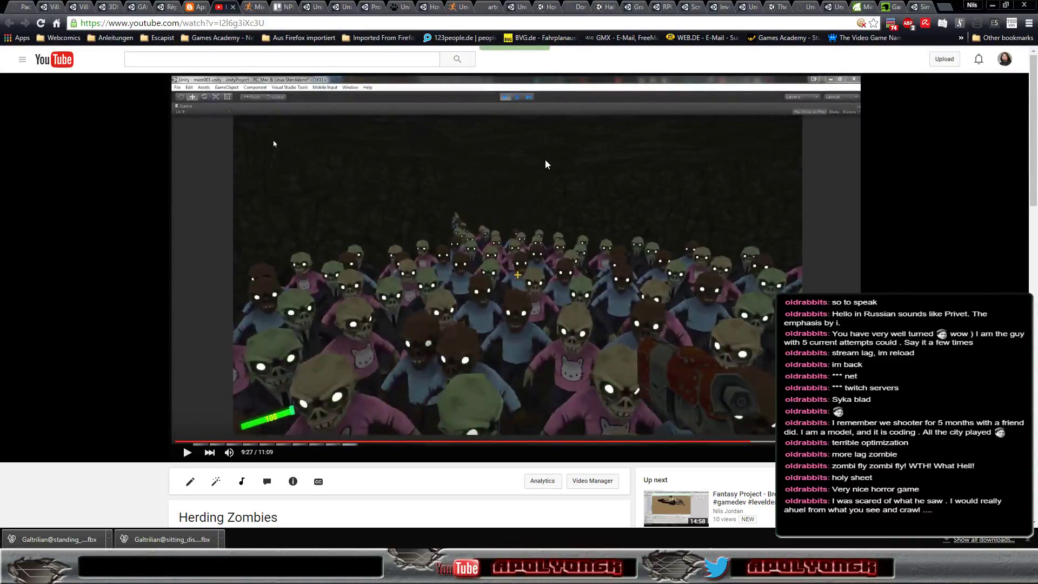
scroll(533, 157, "down", 3)
left_click(242, 354)
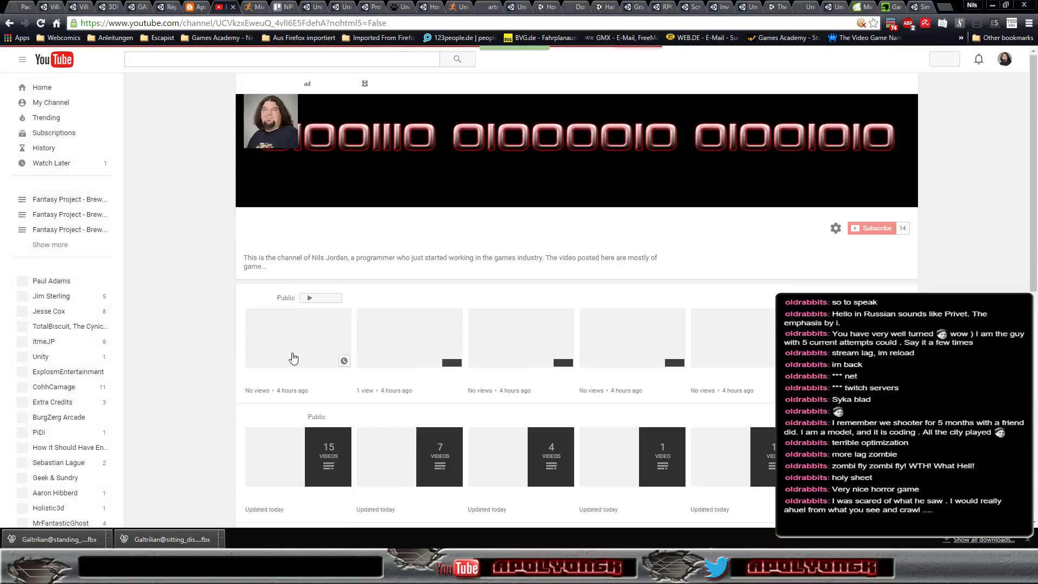
scroll(188, 319, "down", 7)
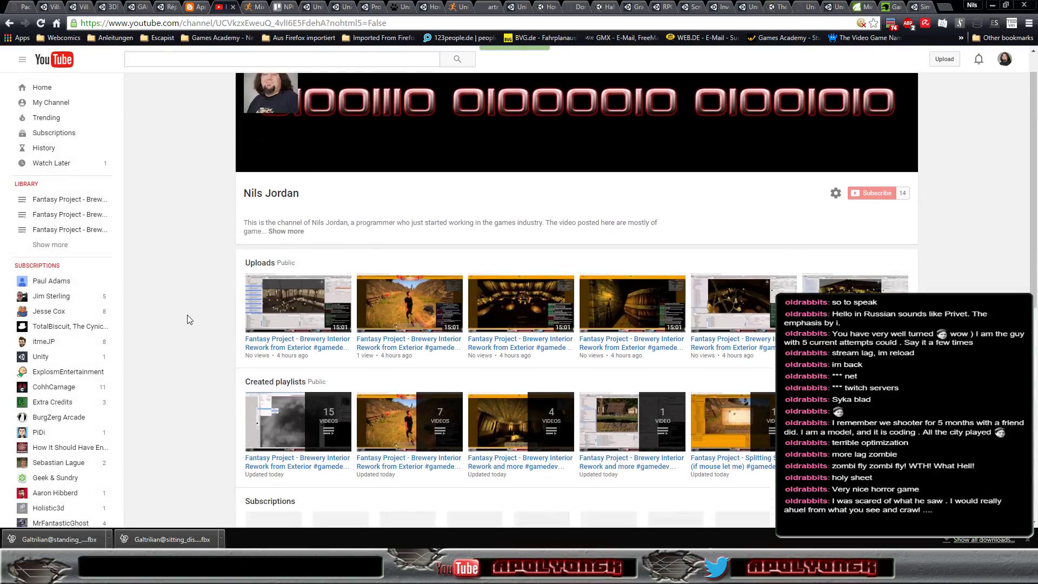
scroll(188, 319, "up", 7)
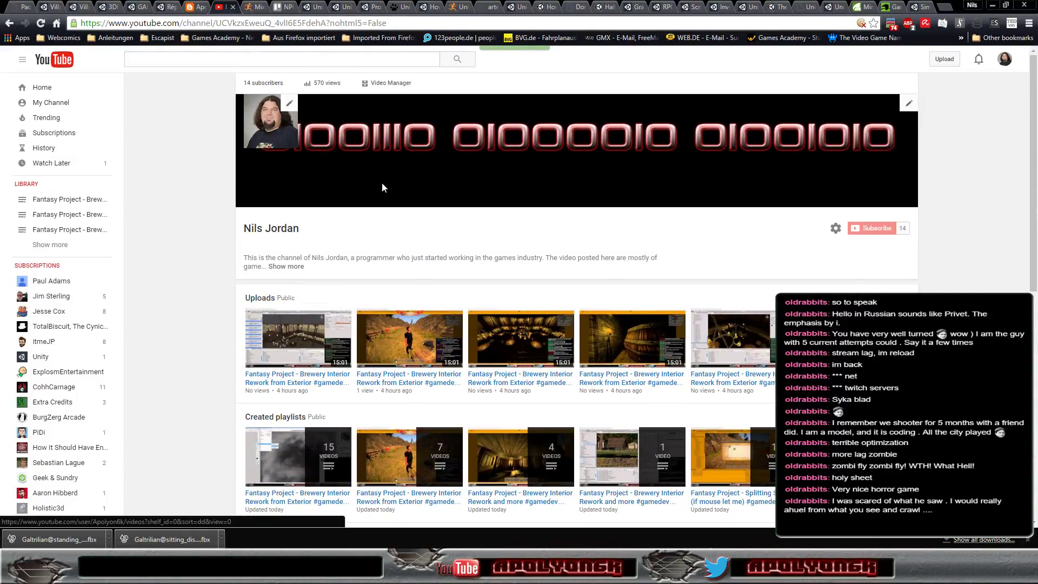
Step: Close the YouTube tab and view the blog's Unity development screenshot enlarged
left_click(233, 7)
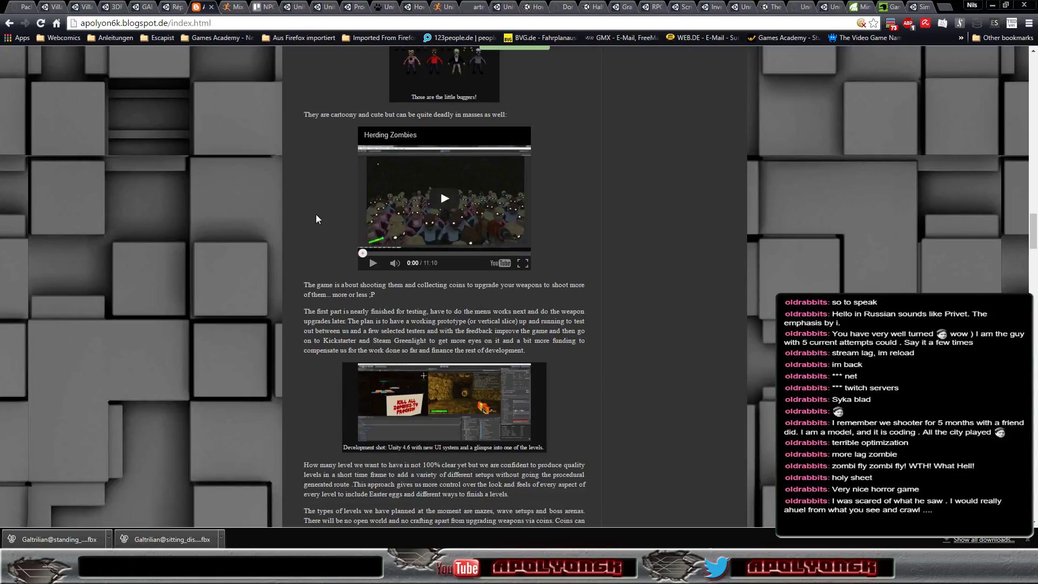
scroll(316, 214, "down", 3)
scroll(316, 215, "up", 2)
scroll(316, 214, "up", 4)
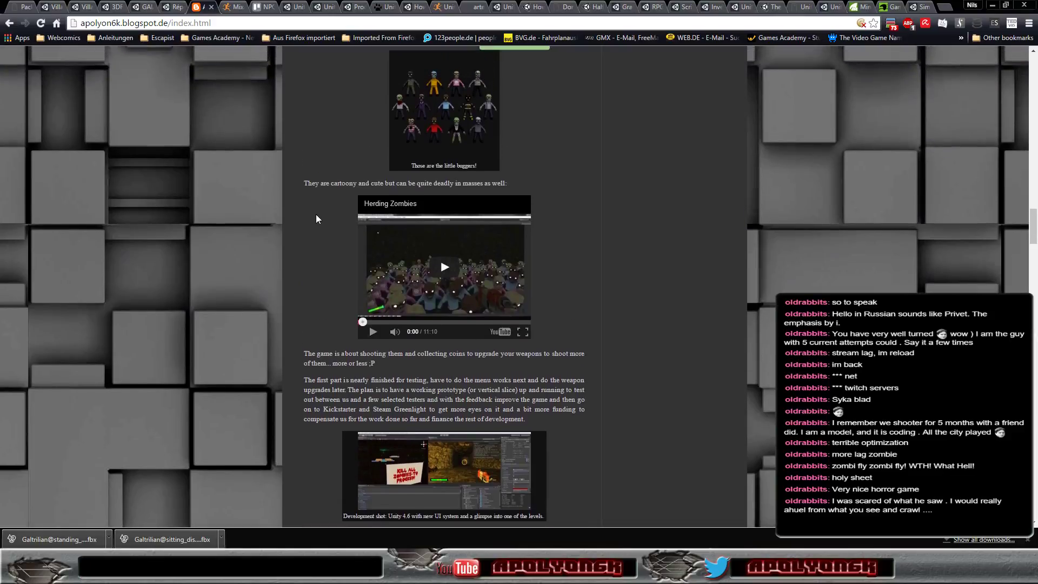
scroll(316, 215, "up", 4)
scroll(315, 214, "down", 5)
scroll(315, 214, "down", 3)
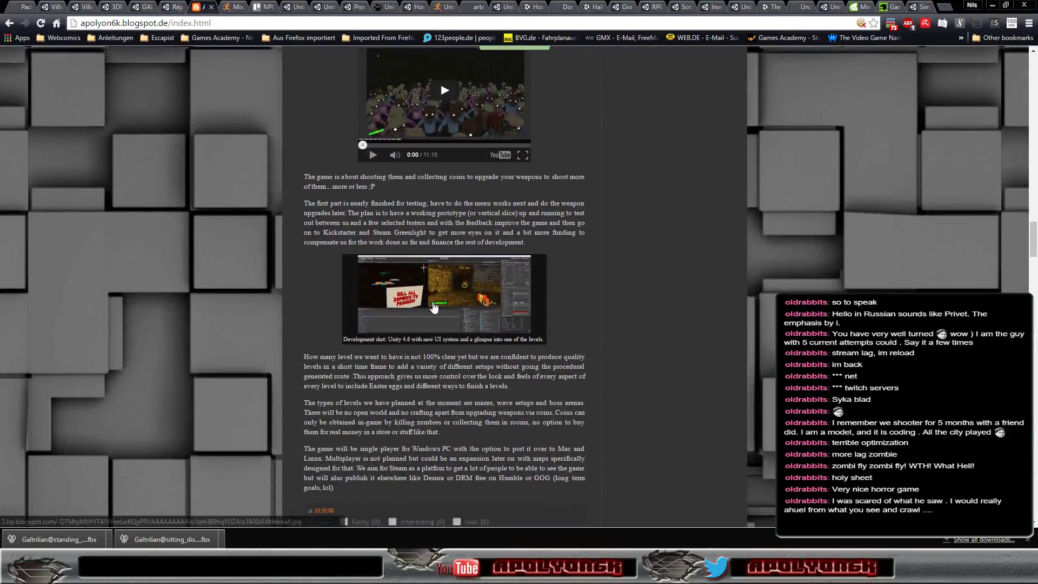
left_click(429, 307)
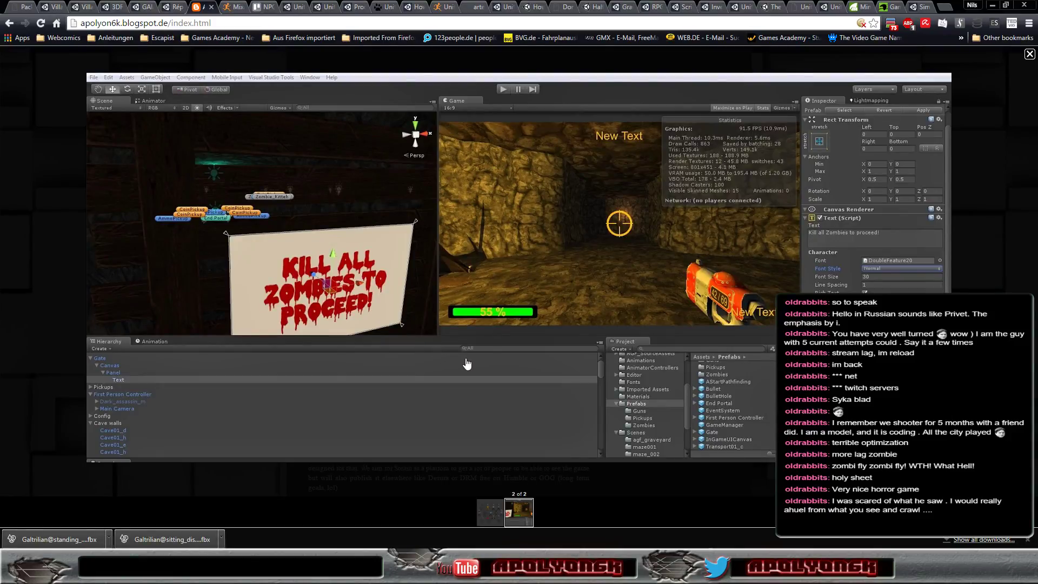
key("Escape")
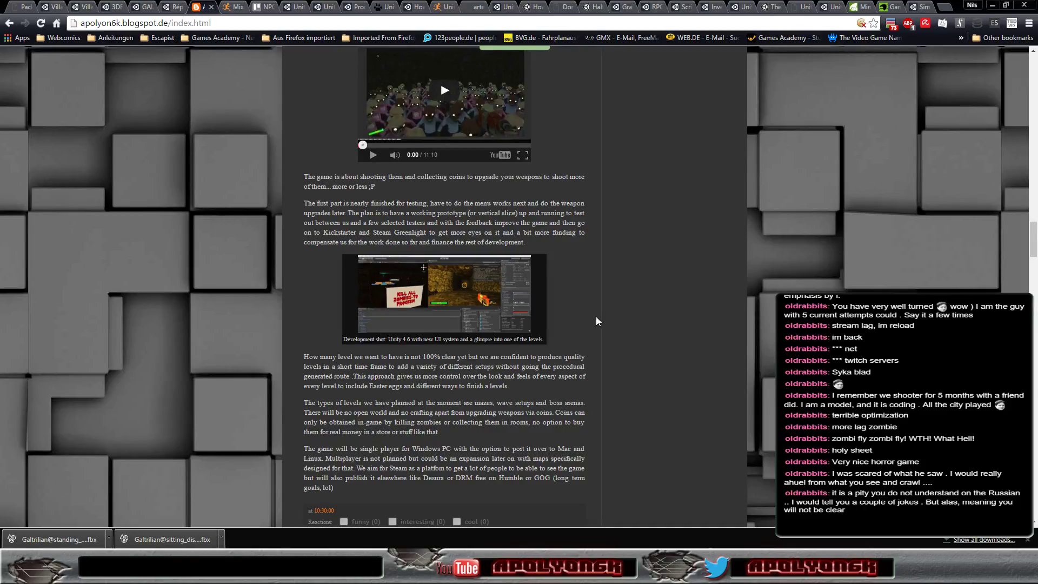
Step: Scroll back to the top of the blog and return to Unity's fence scene
scroll(602, 307, "down", 7)
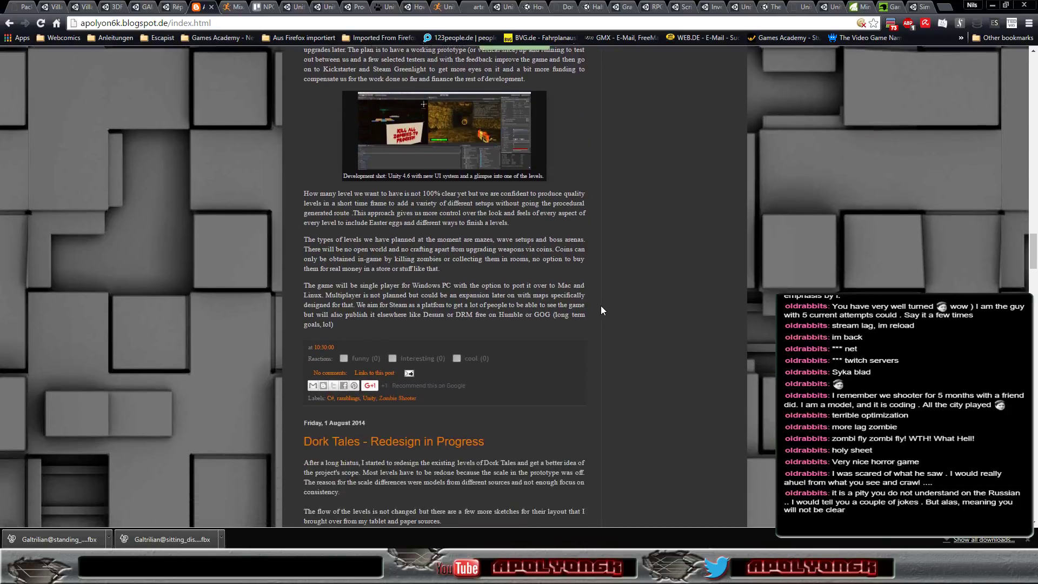
scroll(601, 306, "up", 3)
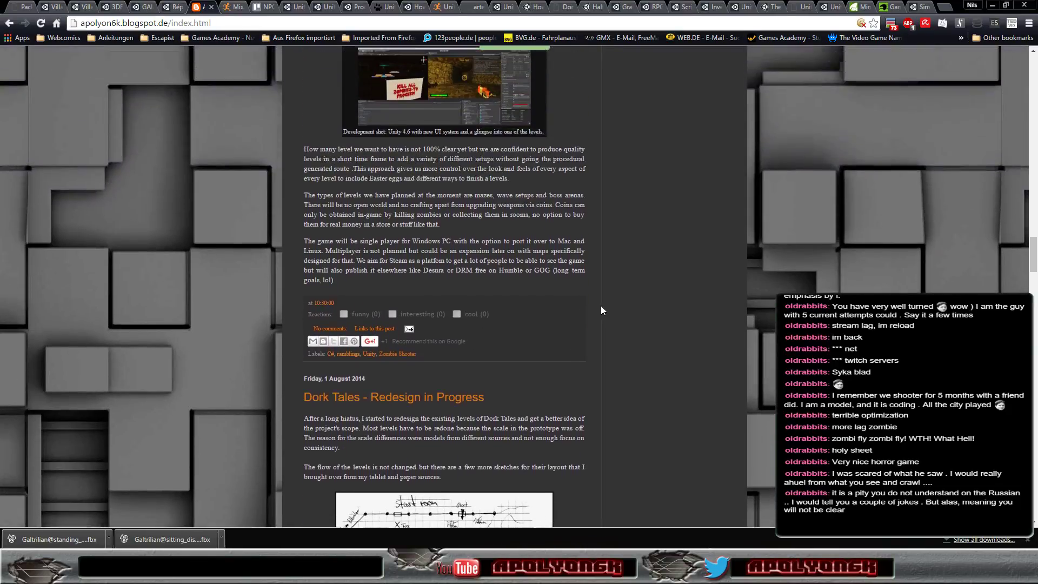
scroll(601, 306, "up", 7)
scroll(600, 306, "up", 8)
scroll(600, 306, "up", 6)
scroll(599, 306, "up", 6)
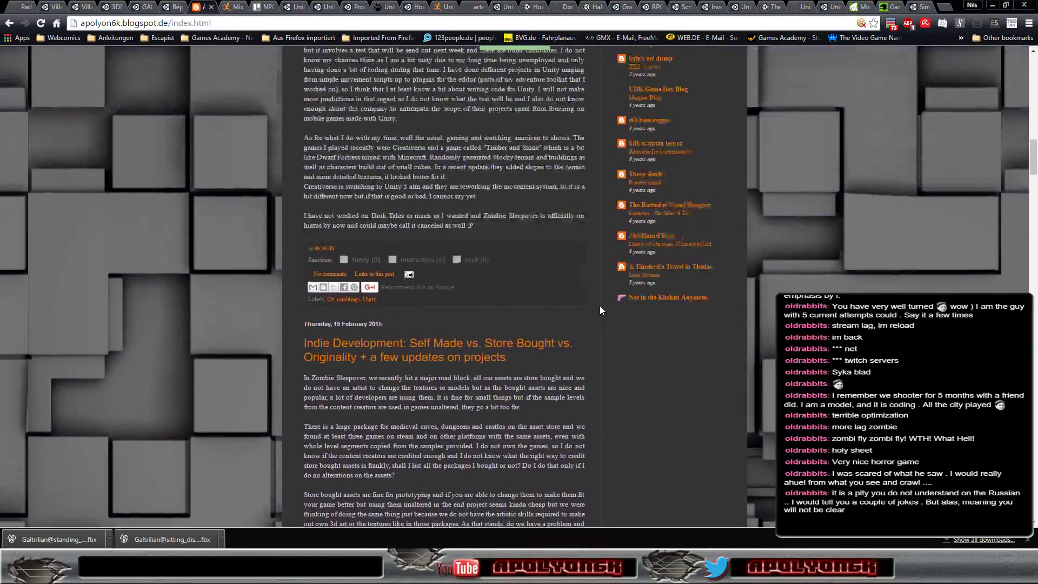
scroll(598, 306, "up", 7)
scroll(599, 305, "up", 5)
scroll(599, 306, "up", 10)
scroll(599, 306, "up", 5)
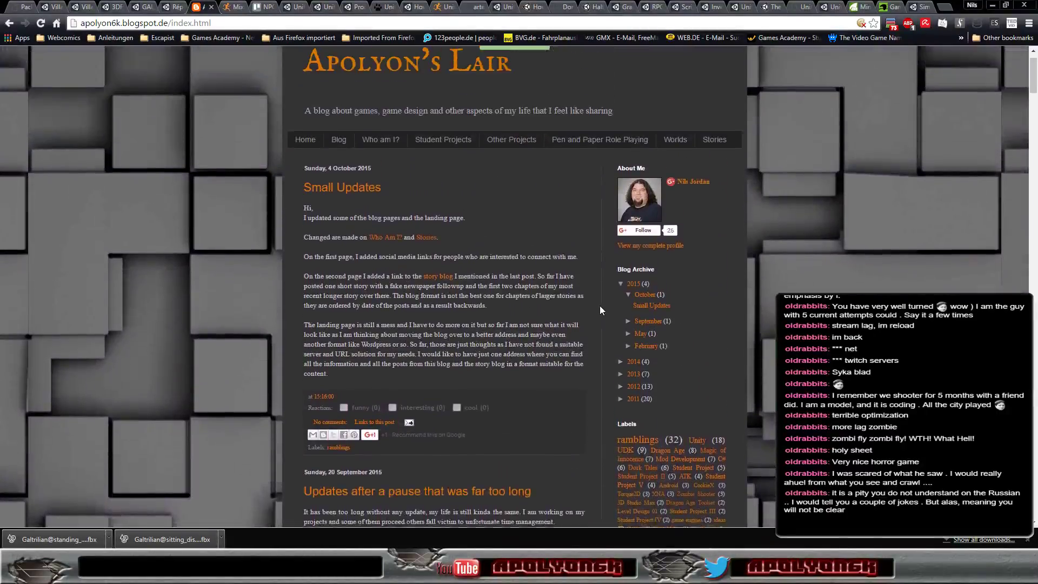
scroll(599, 306, "up", 1)
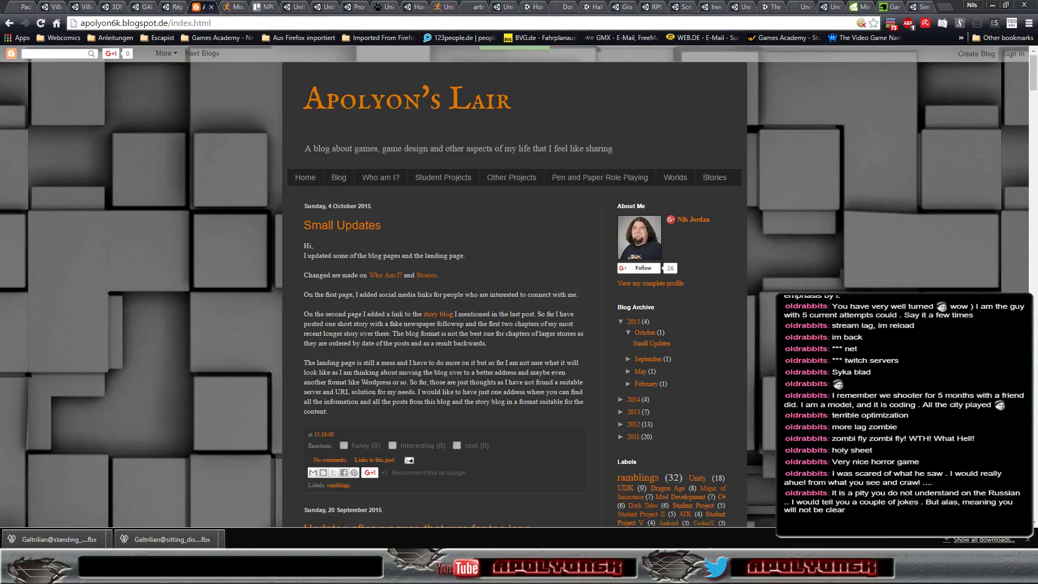
key("alt+Tab")
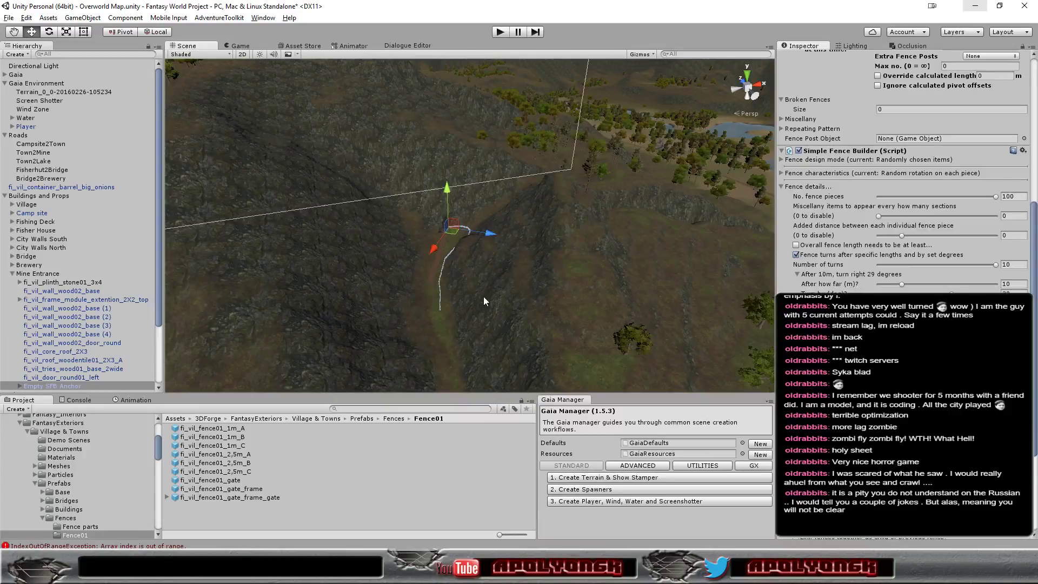
scroll(462, 310, "up", 2)
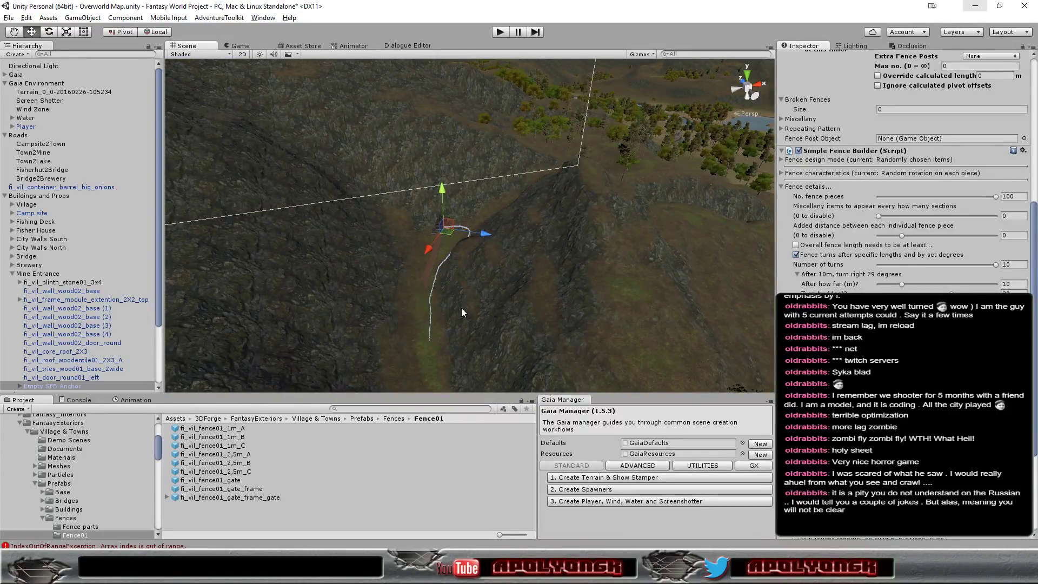
mouse_move(462, 309)
left_mouse_down("alt")
mouse_move(609, 340)
mouse_move(563, 310)
left_mouse_up("alt")
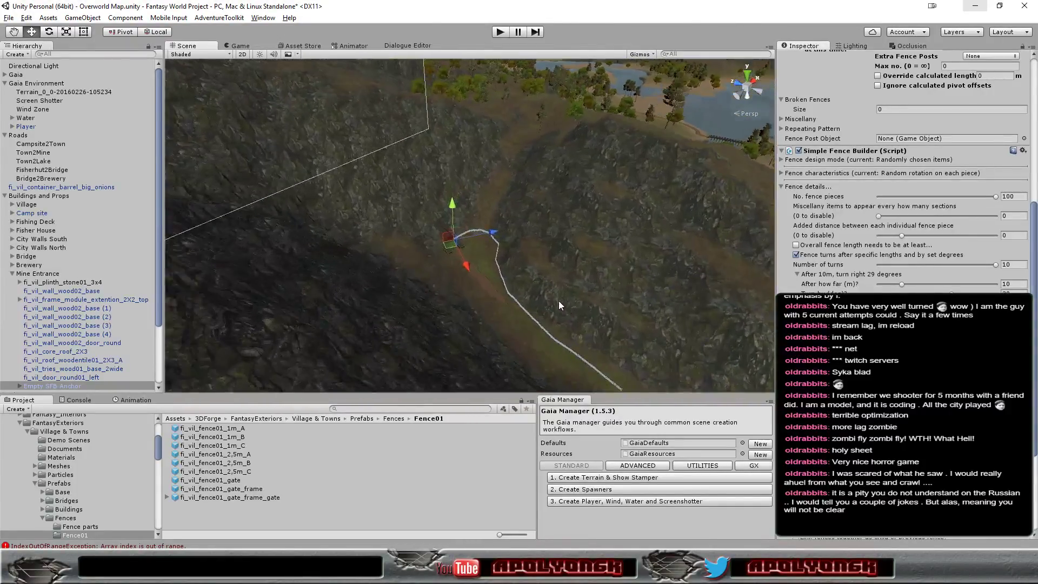
scroll(559, 301, "up", 6)
scroll(559, 301, "up", 3)
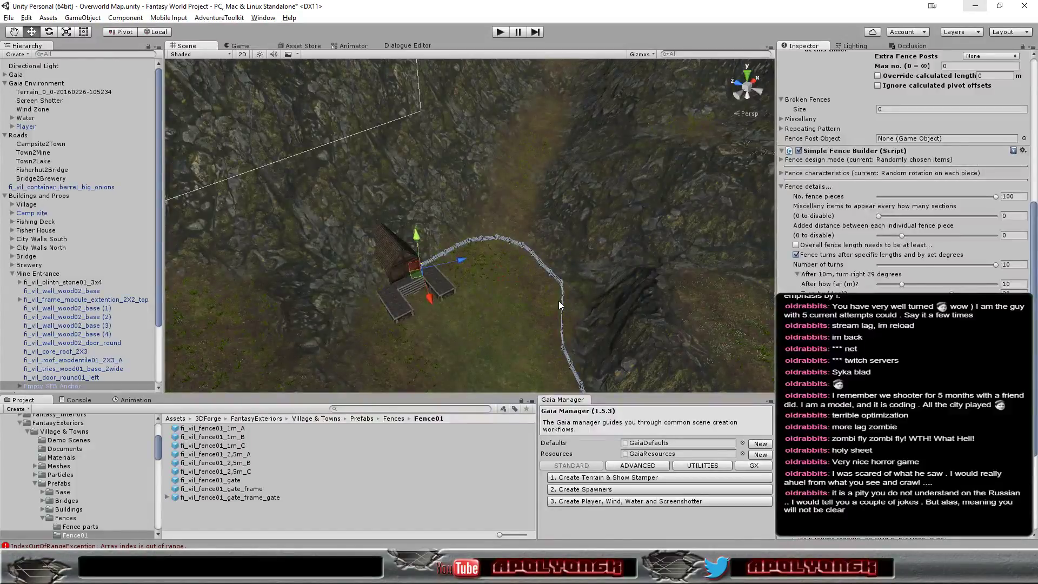
scroll(560, 301, "up", 2)
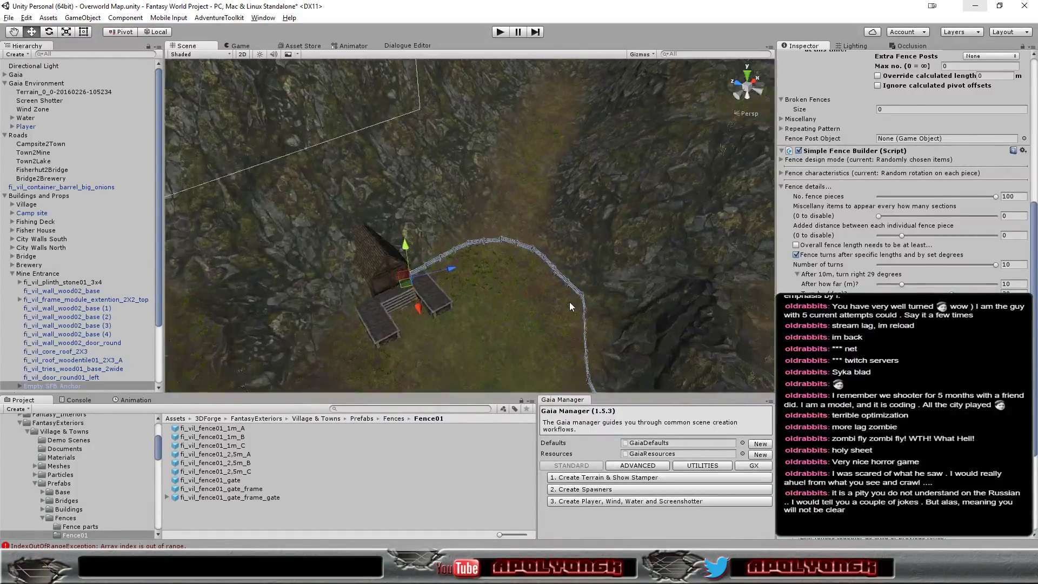
scroll(571, 302, "up", 2)
scroll(573, 304, "up", 1)
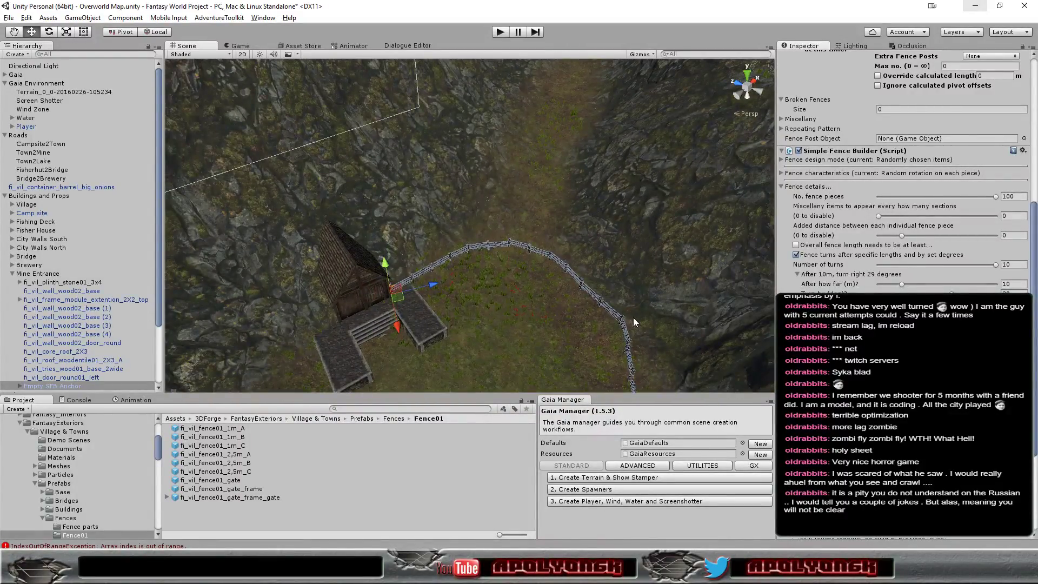
scroll(643, 322, "down", 1)
scroll(643, 323, "down", 1)
scroll(644, 323, "down", 2)
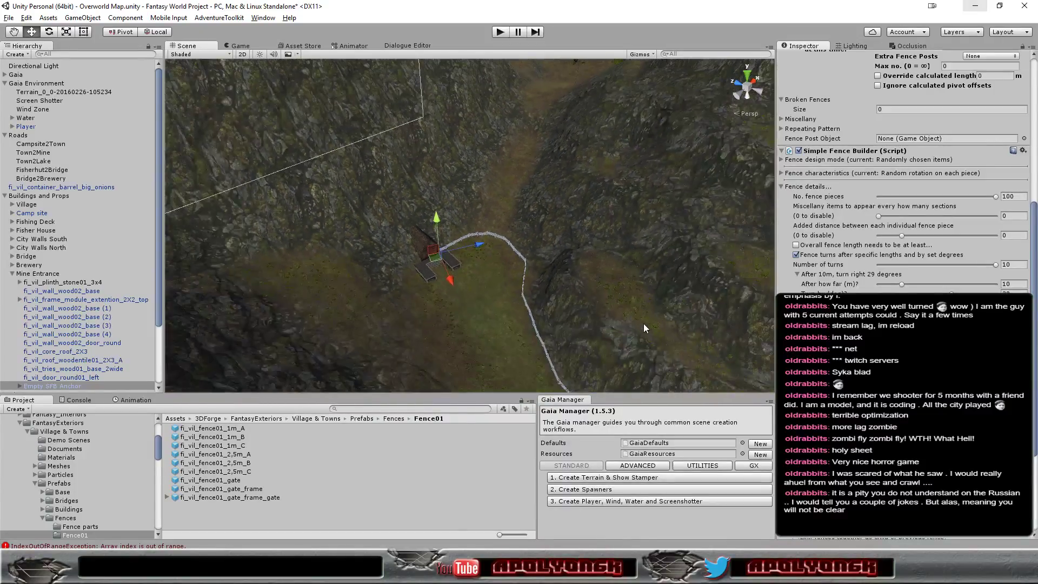
scroll(643, 323, "down", 2)
scroll(643, 324, "down", 1)
scroll(637, 323, "down", 1)
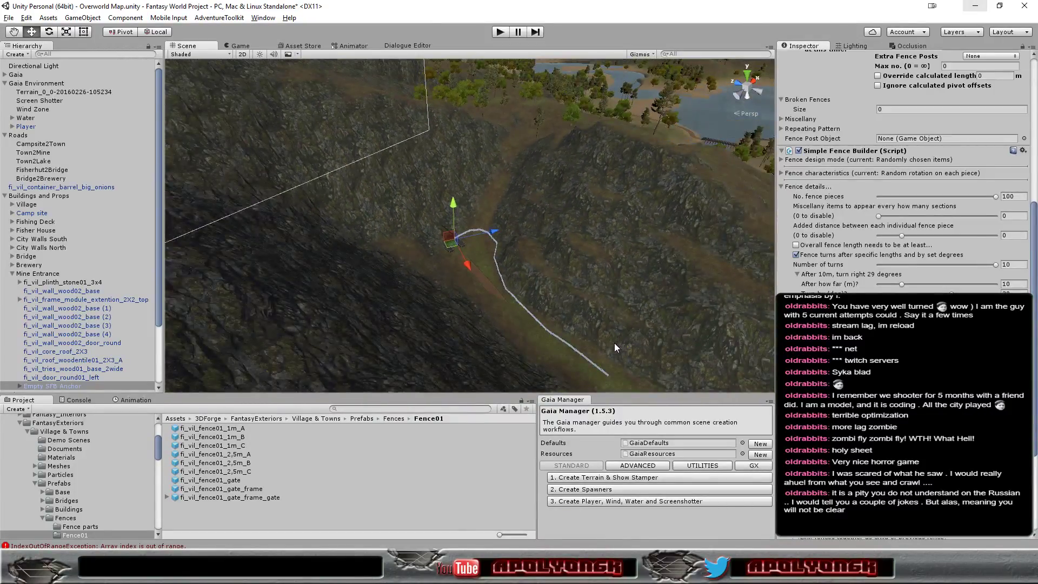
left_click_drag(623, 347, 525, 321, "alt")
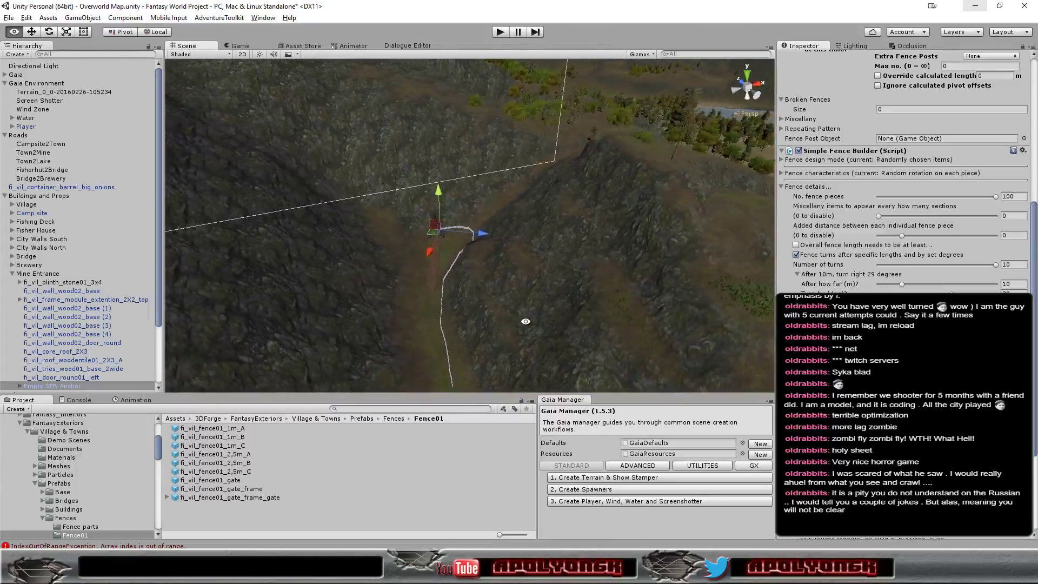
left_click_drag(526, 321, 668, 277, "alt")
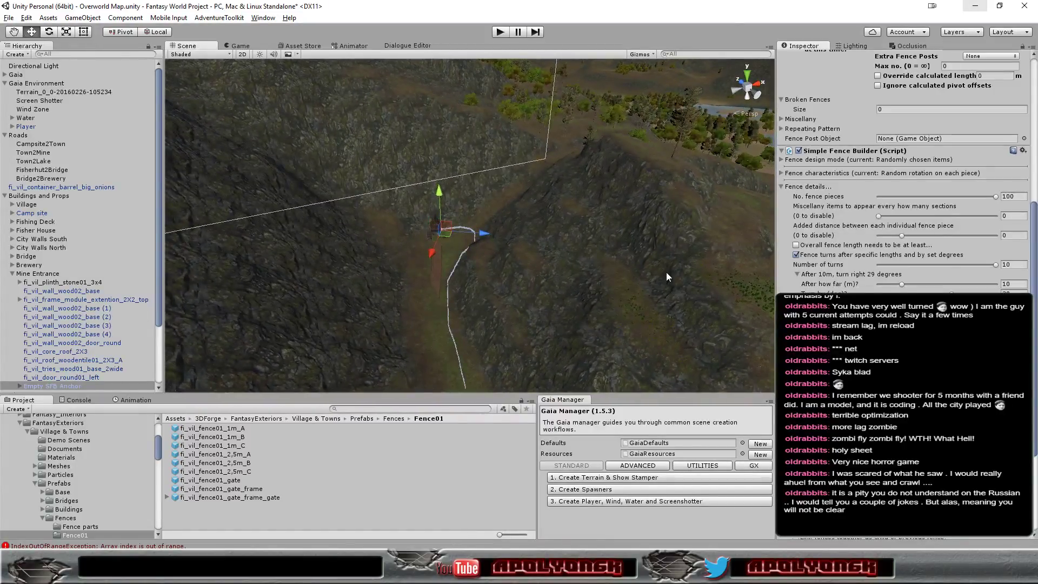
scroll(793, 286, "down", 5)
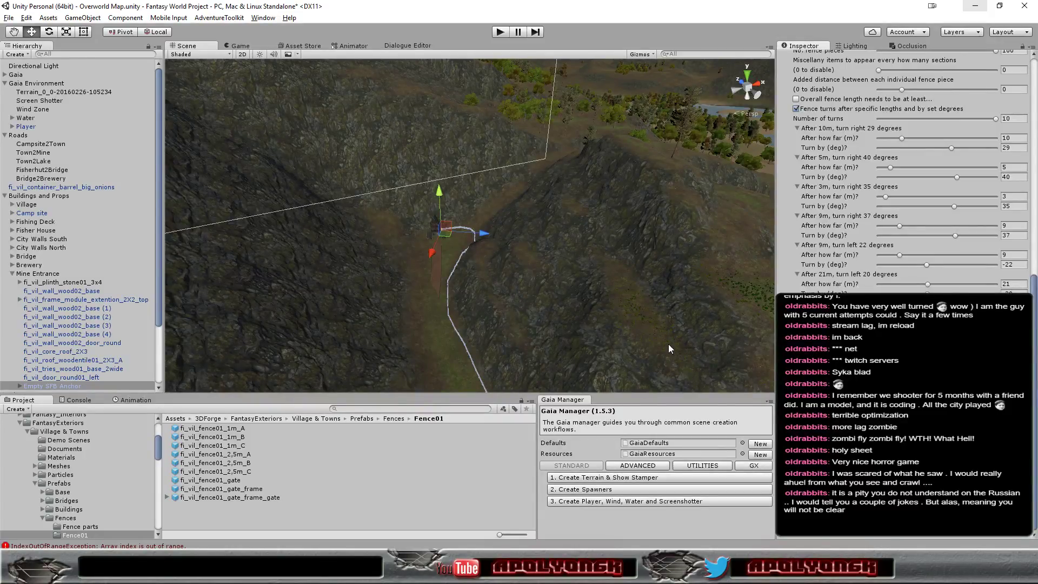
scroll(668, 348, "down", 2)
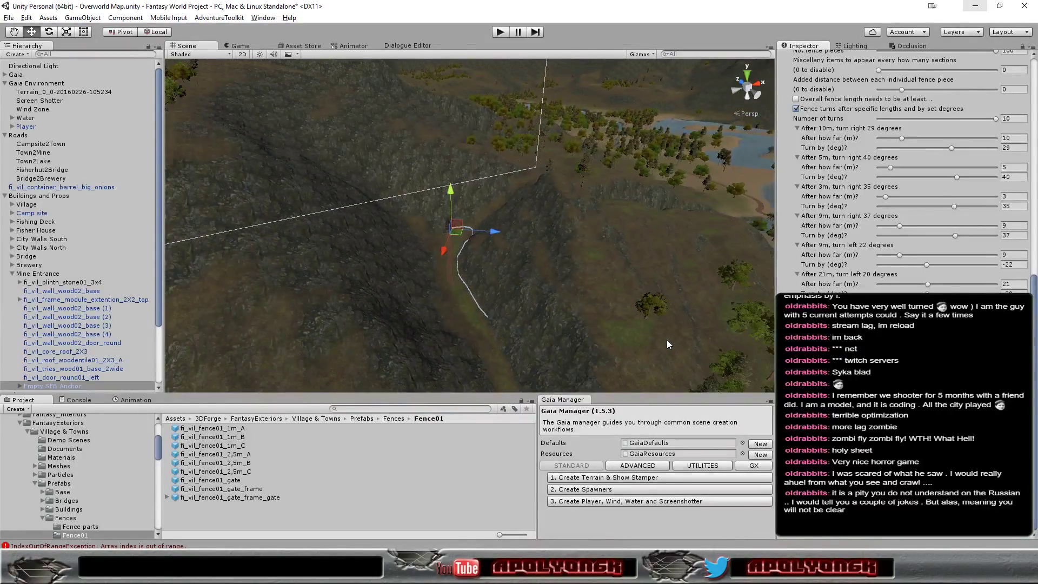
scroll(667, 339, "down", 1)
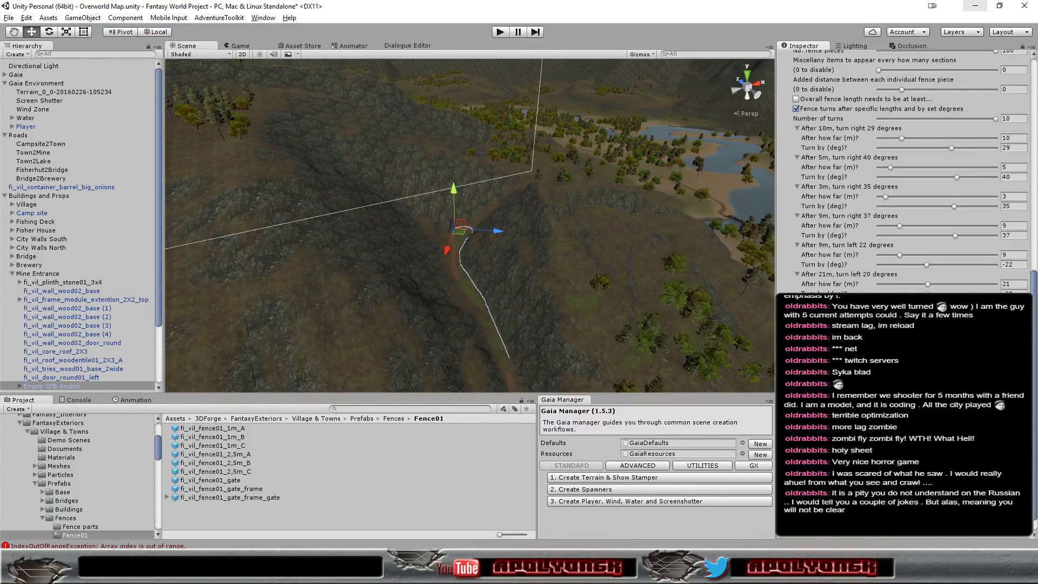
scroll(602, 354, "down", 2)
scroll(602, 354, "down", 2)
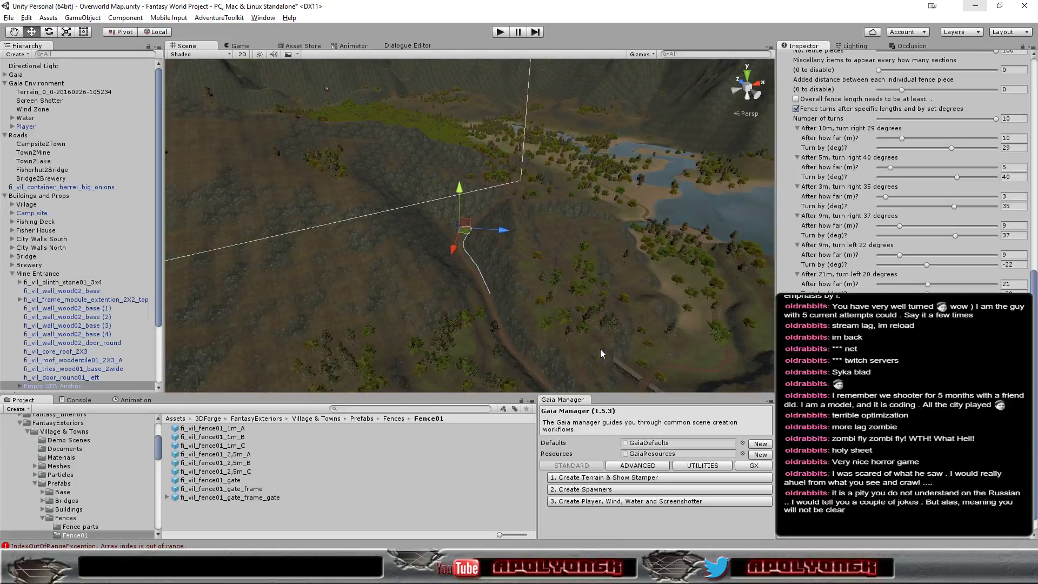
scroll(602, 354, "down", 2)
scroll(600, 349, "up", 2)
scroll(600, 349, "up", 2)
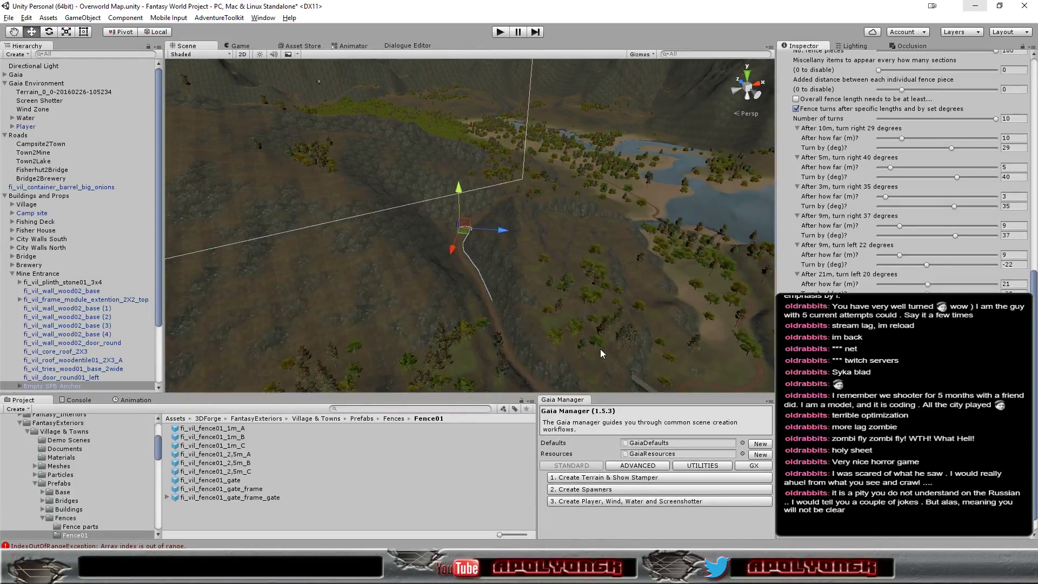
scroll(600, 349, "up", 2)
scroll(600, 350, "up", 2)
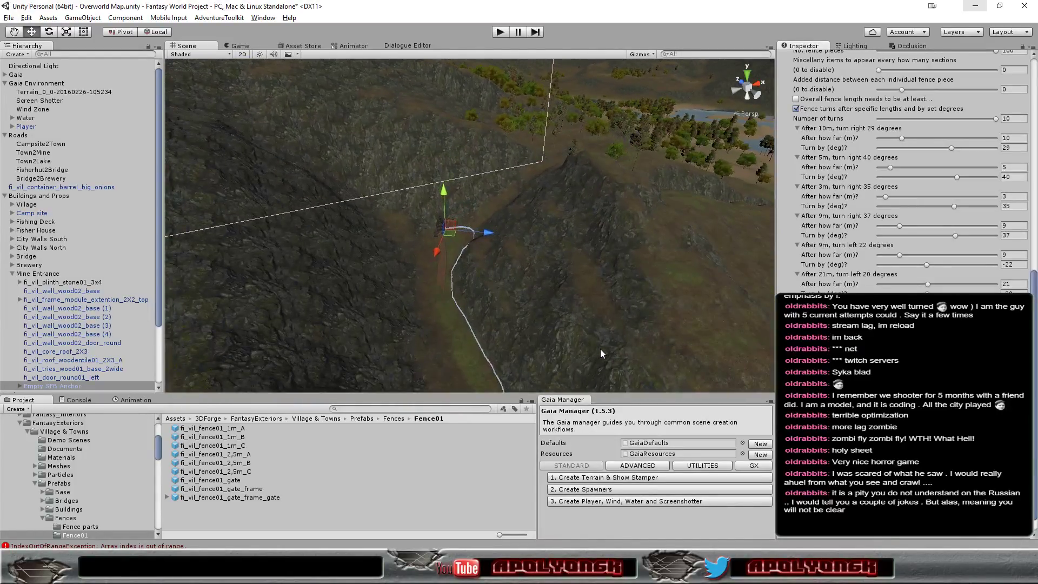
scroll(600, 349, "down", 2)
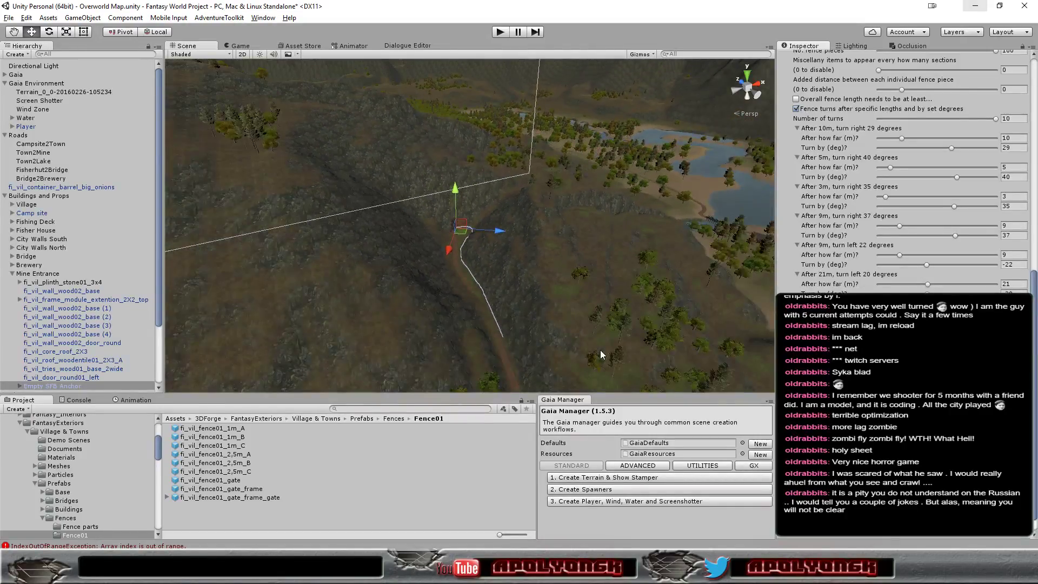
scroll(600, 349, "down", 2)
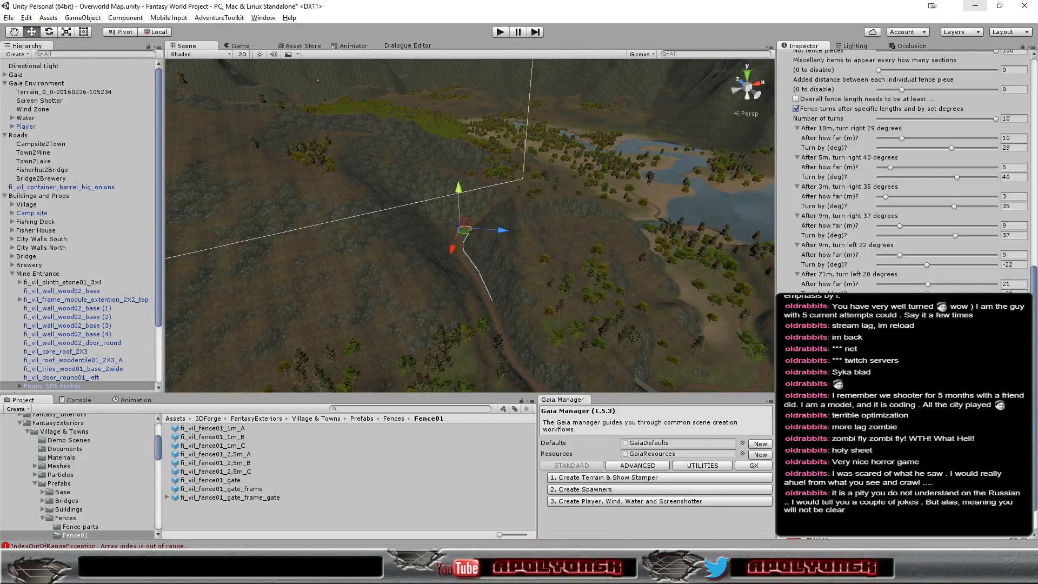
Step: Lower the fence's Number of turns from 10 to 9 and view it from a low angle
left_click(995, 119)
left_click_drag(993, 123, 984, 124)
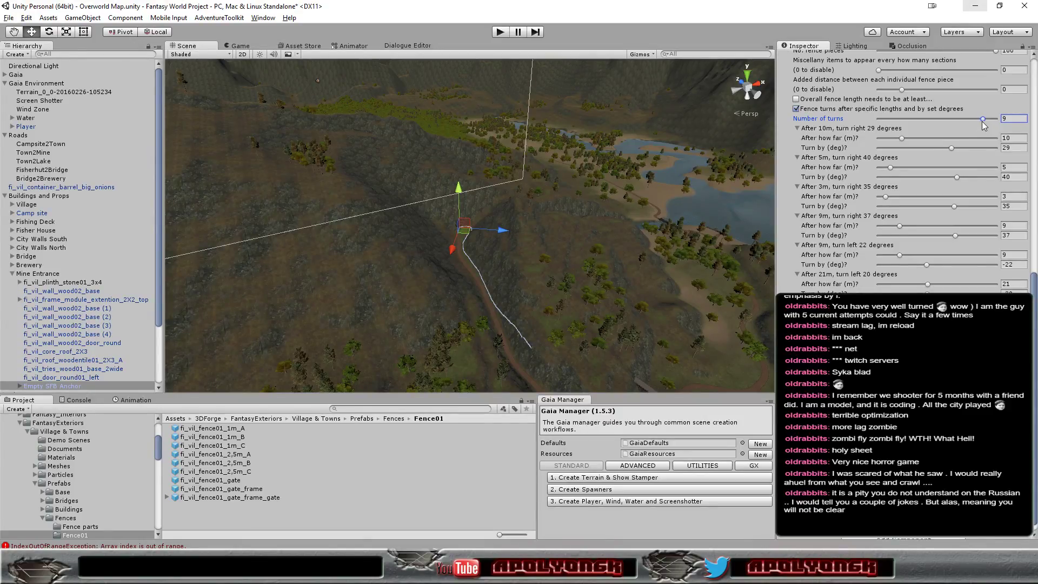
scroll(958, 201, "up", 4)
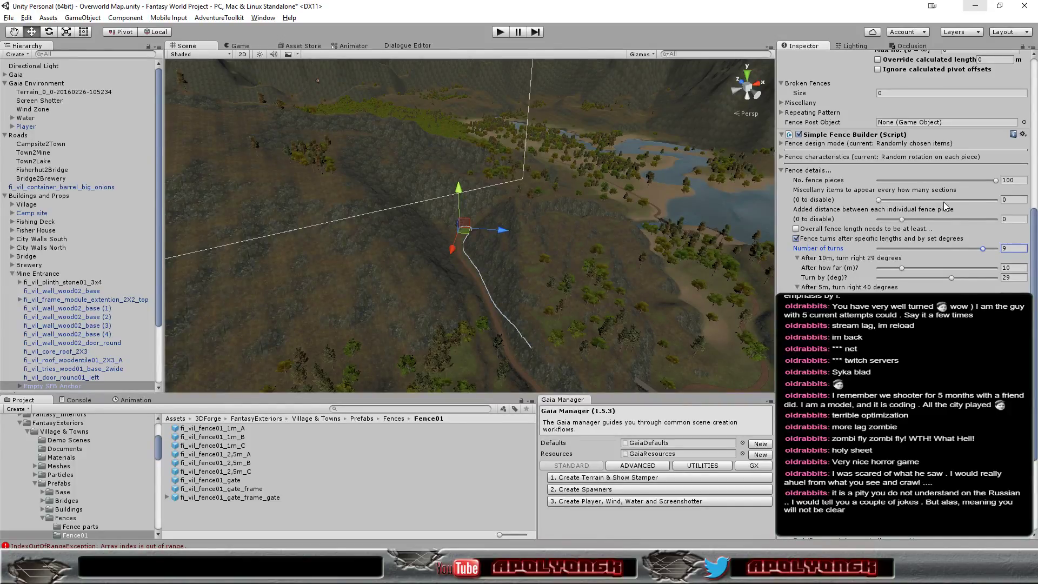
scroll(942, 202, "down", 4)
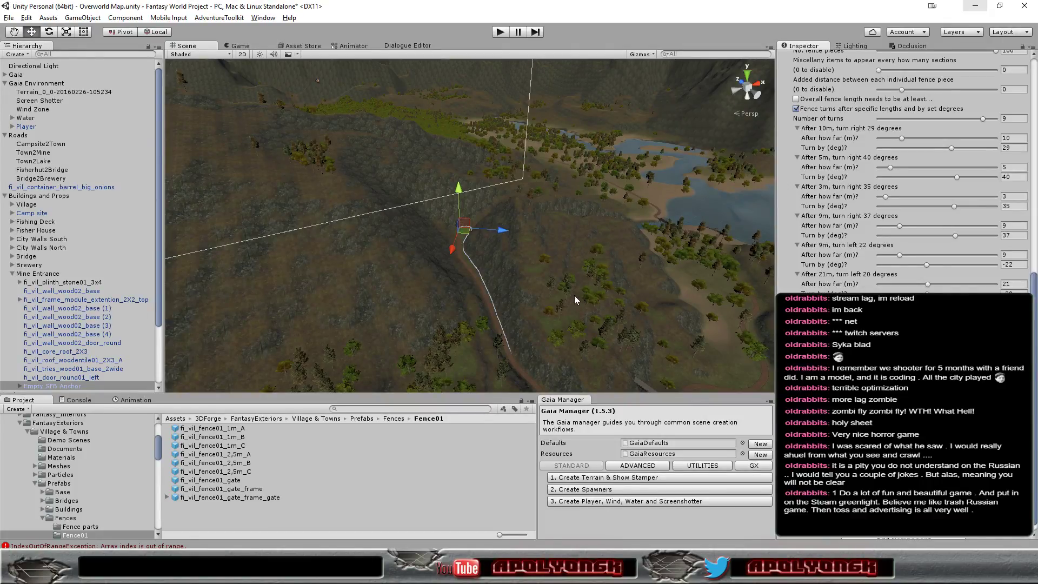
scroll(582, 333, "up", 4)
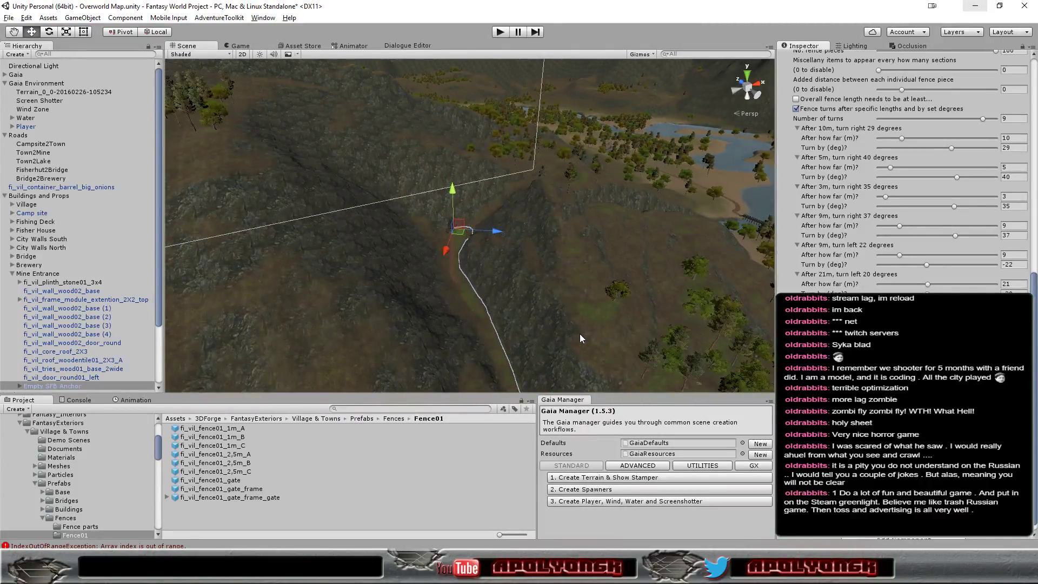
mouse_move(579, 333)
left_mouse_down("alt")
mouse_move(508, 265)
mouse_move(529, 270)
left_mouse_up("alt")
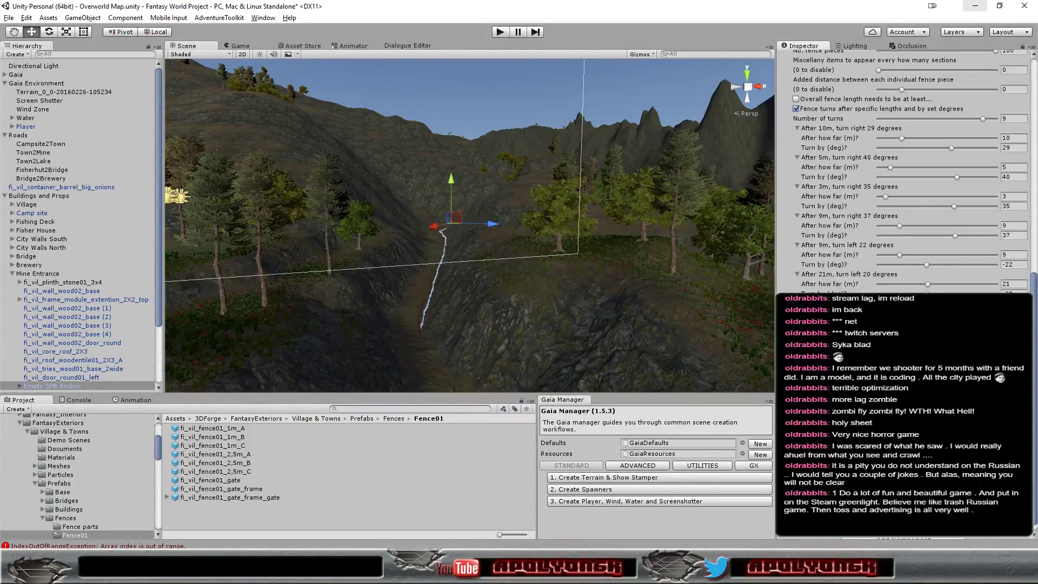
Step: Raise the Number of turns slider from 9 back to 10 and confirm the value
left_click_drag(982, 120, 1001, 122)
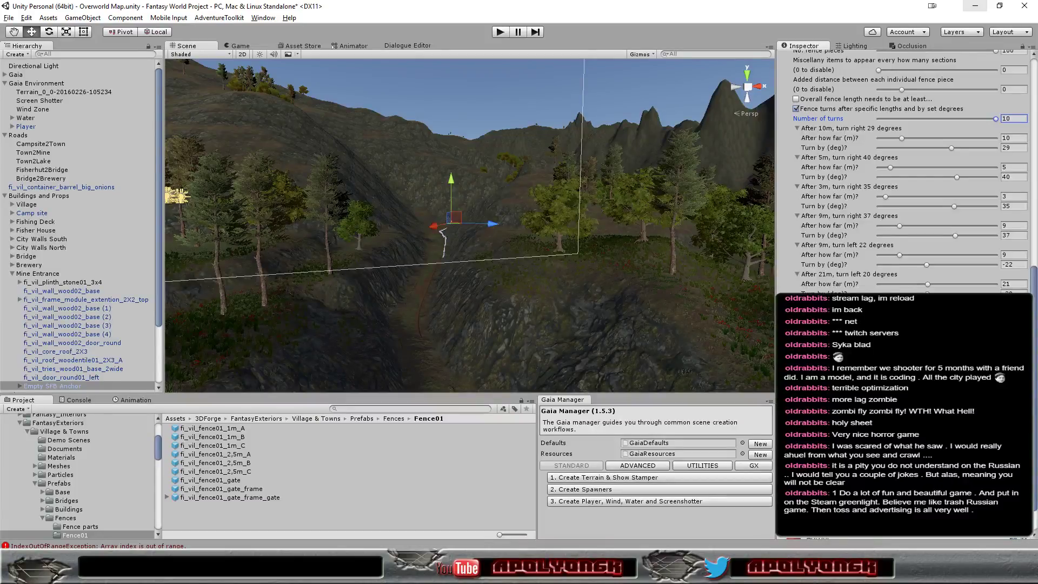
key("Return")
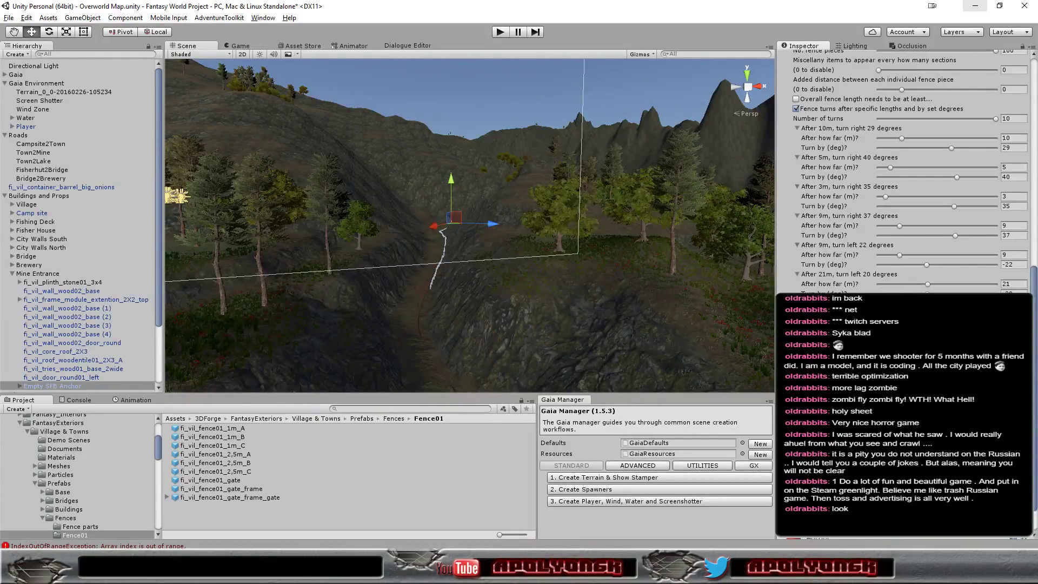
scroll(902, 172, "up", 4)
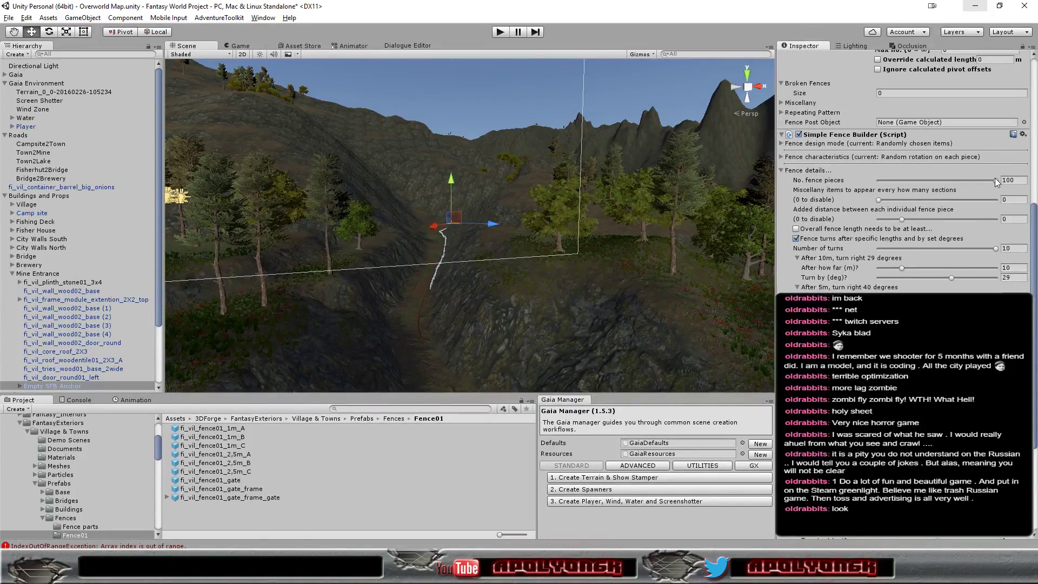
Step: Lower the fence's Number of turns slider from 10 to 9 and view it from above
left_click(995, 251)
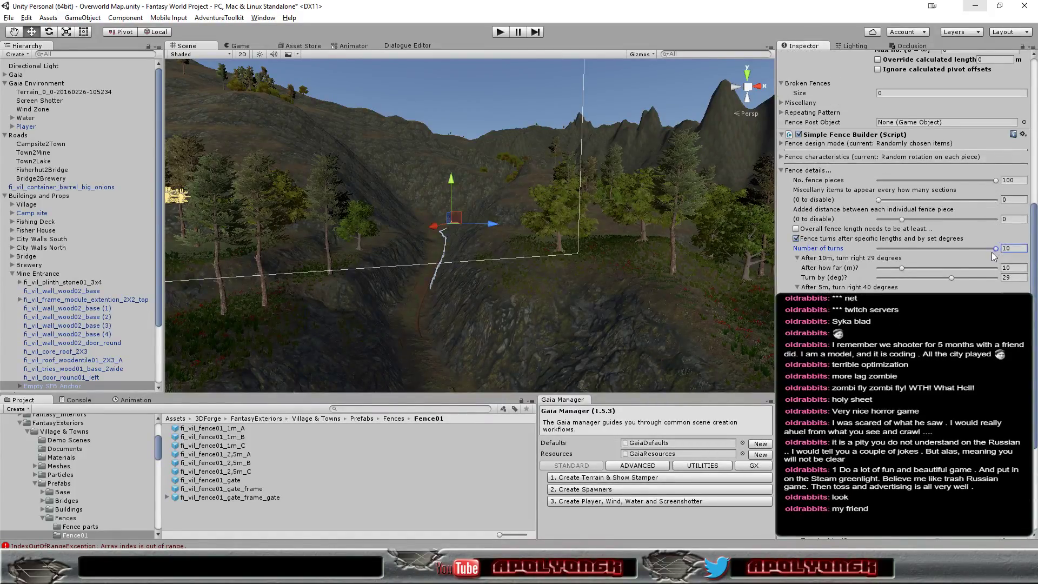
left_click_drag(991, 252, 985, 251)
scroll(550, 296, "down", 3)
scroll(549, 297, "down", 2)
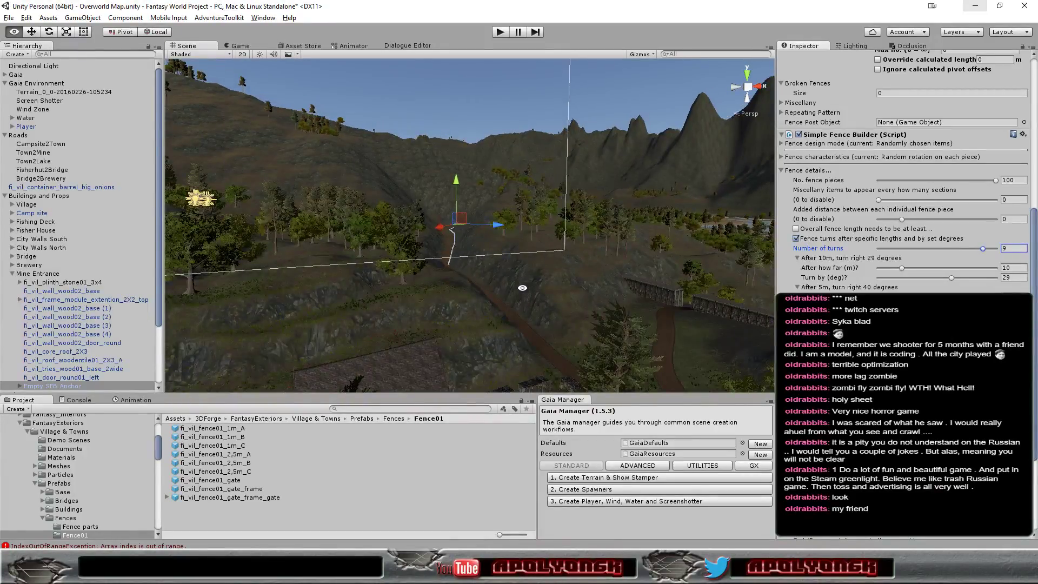
mouse_move(545, 295)
left_mouse_down("alt")
mouse_move(540, 343)
mouse_move(482, 387)
mouse_move(622, 439)
mouse_move(514, 309)
mouse_move(576, 379)
mouse_move(770, 485)
left_mouse_up("alt")
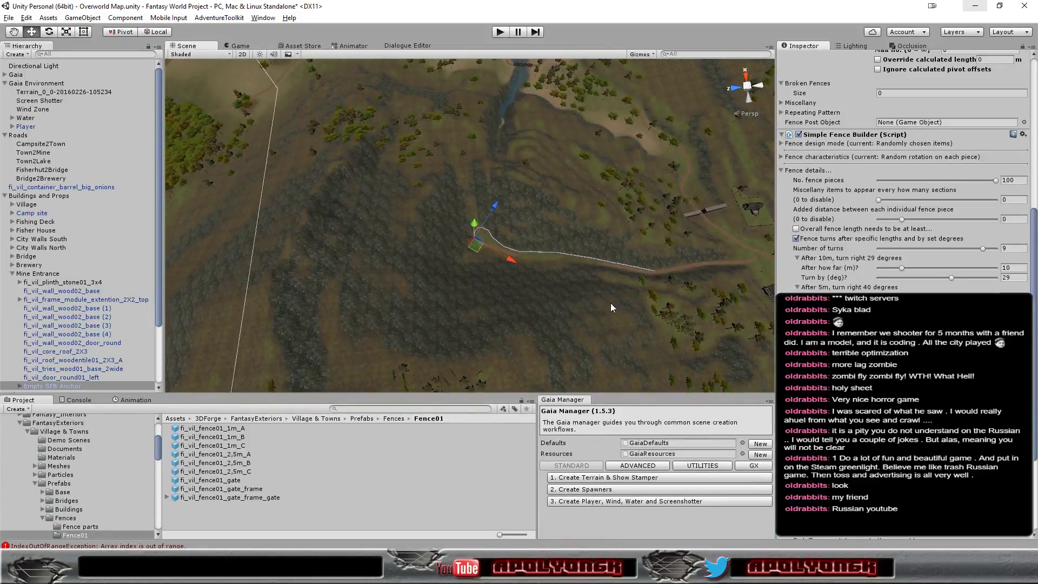
scroll(600, 297, "up", 4)
scroll(600, 301, "up", 3)
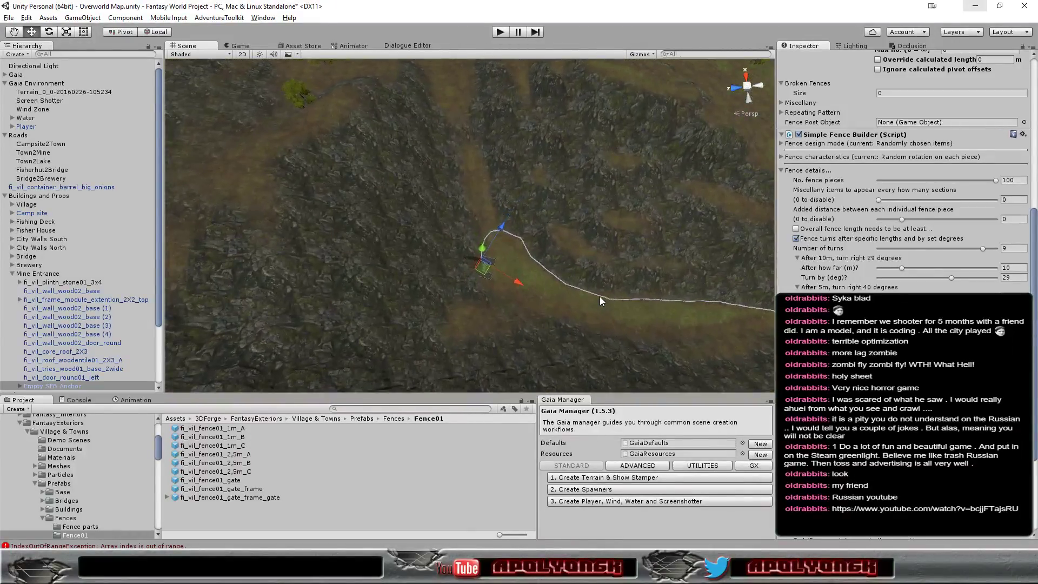
mouse_move(600, 301)
left_mouse_down("alt")
mouse_move(618, 308)
mouse_move(762, 266)
left_mouse_up("alt")
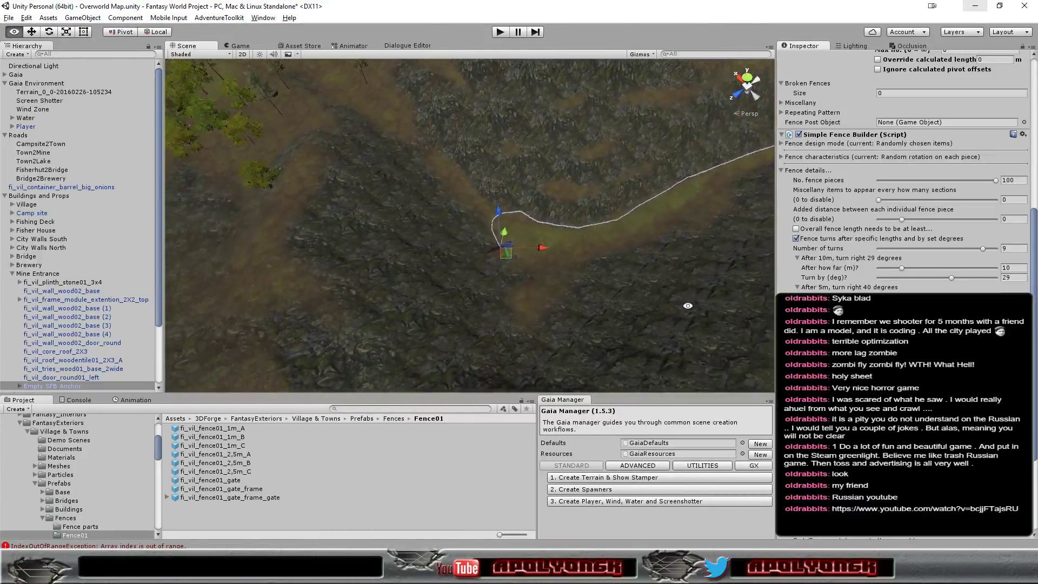
mouse_move(762, 266)
left_mouse_down("alt")
mouse_move(631, 282)
mouse_move(615, 253)
mouse_move(433, 205)
mouse_move(438, 185)
left_mouse_up("alt")
scroll(631, 278, "up", 3)
scroll(631, 278, "up", 3)
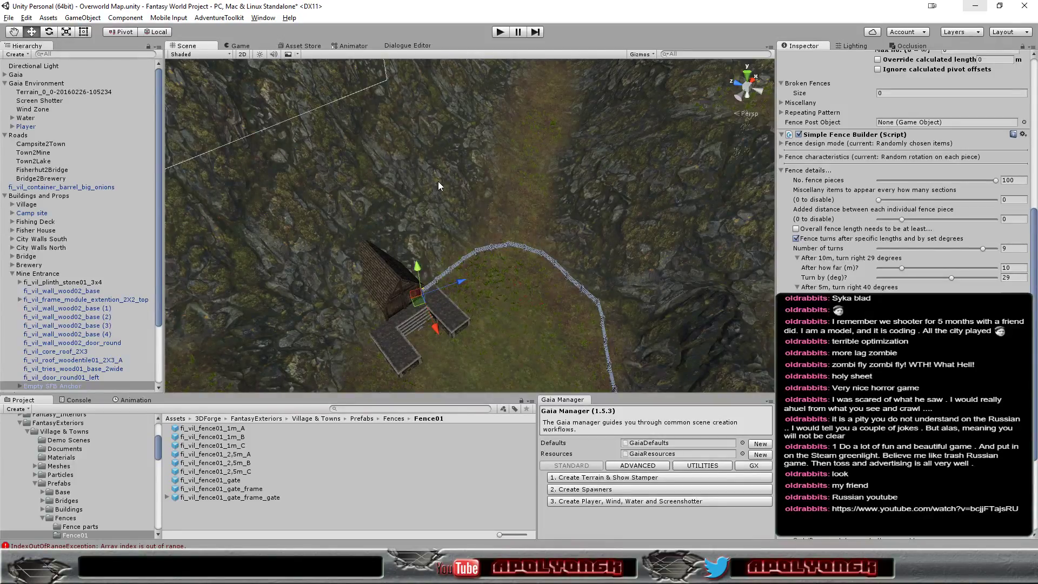
scroll(522, 311, "up", 2)
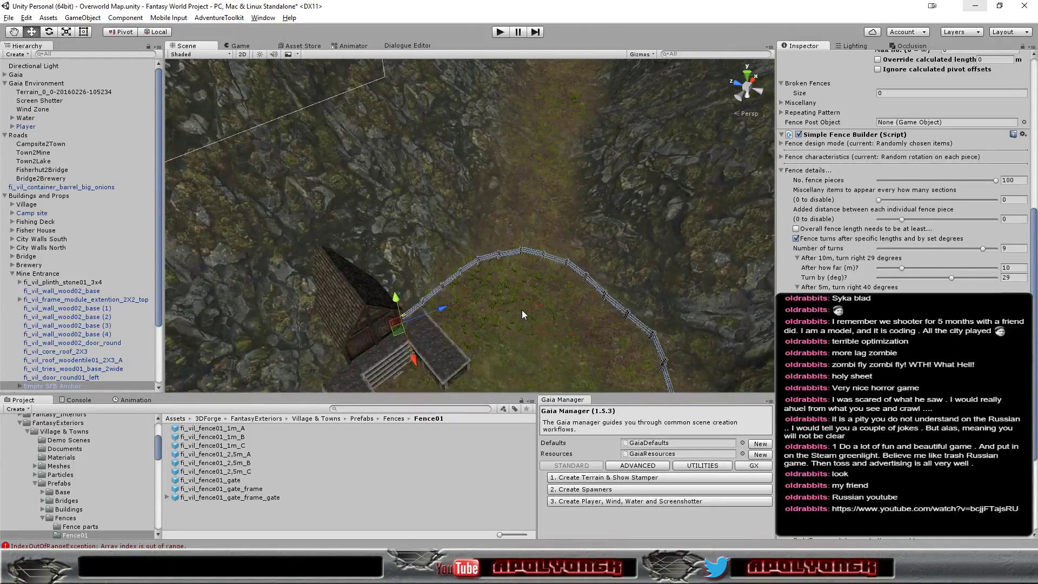